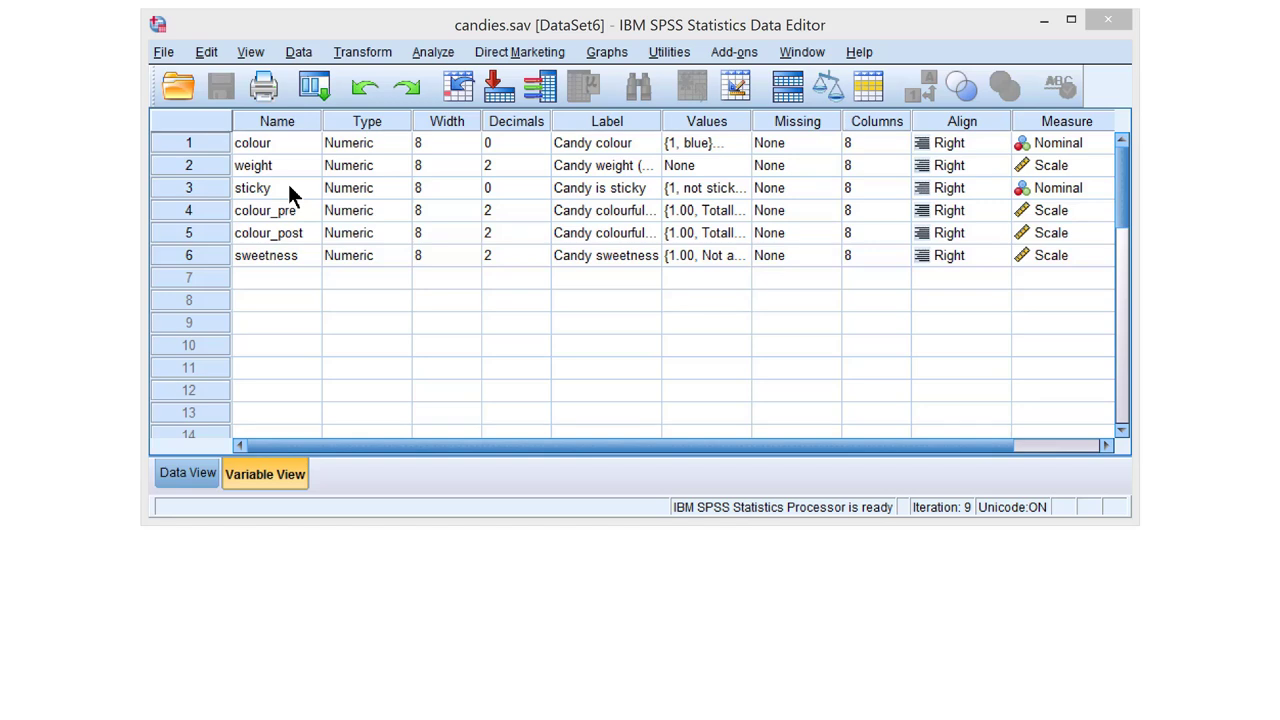
# Show the Analyze > Nonparametric Tests > Legacy Dialogs submenu, from Chi-square through K Related Samples.
pyautogui.click(432, 52)
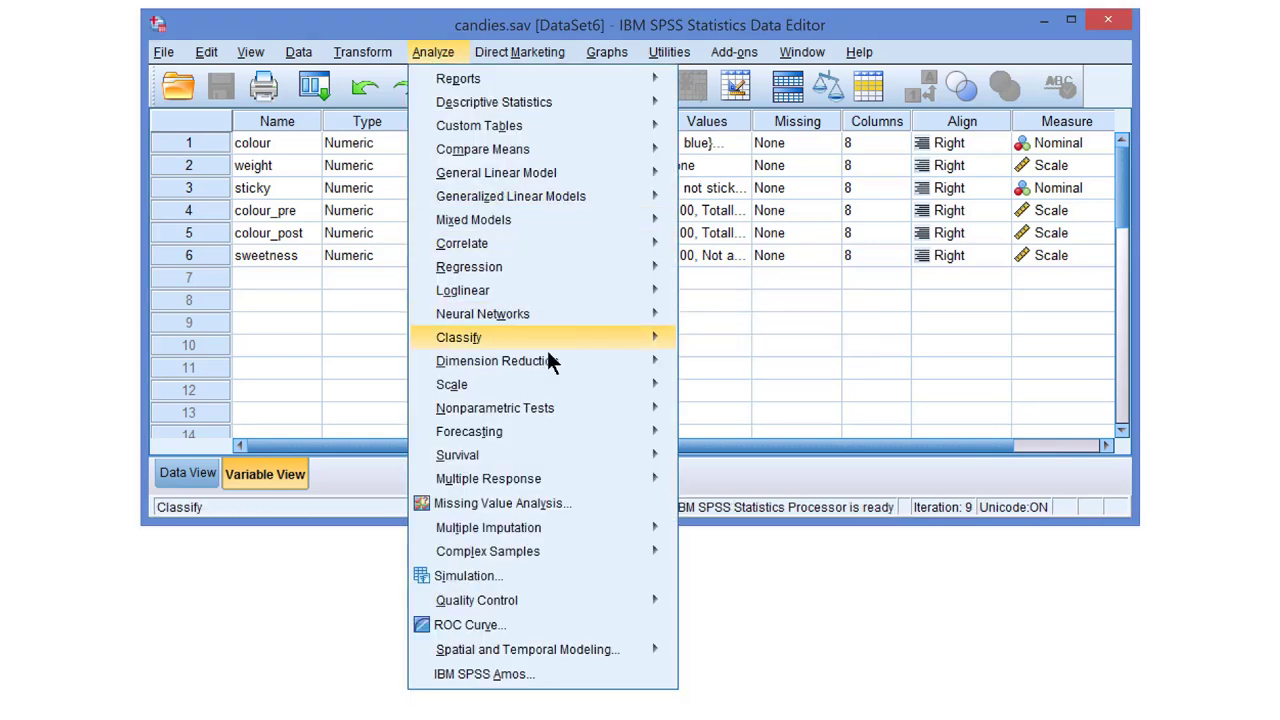
pyautogui.moveTo(583, 413)
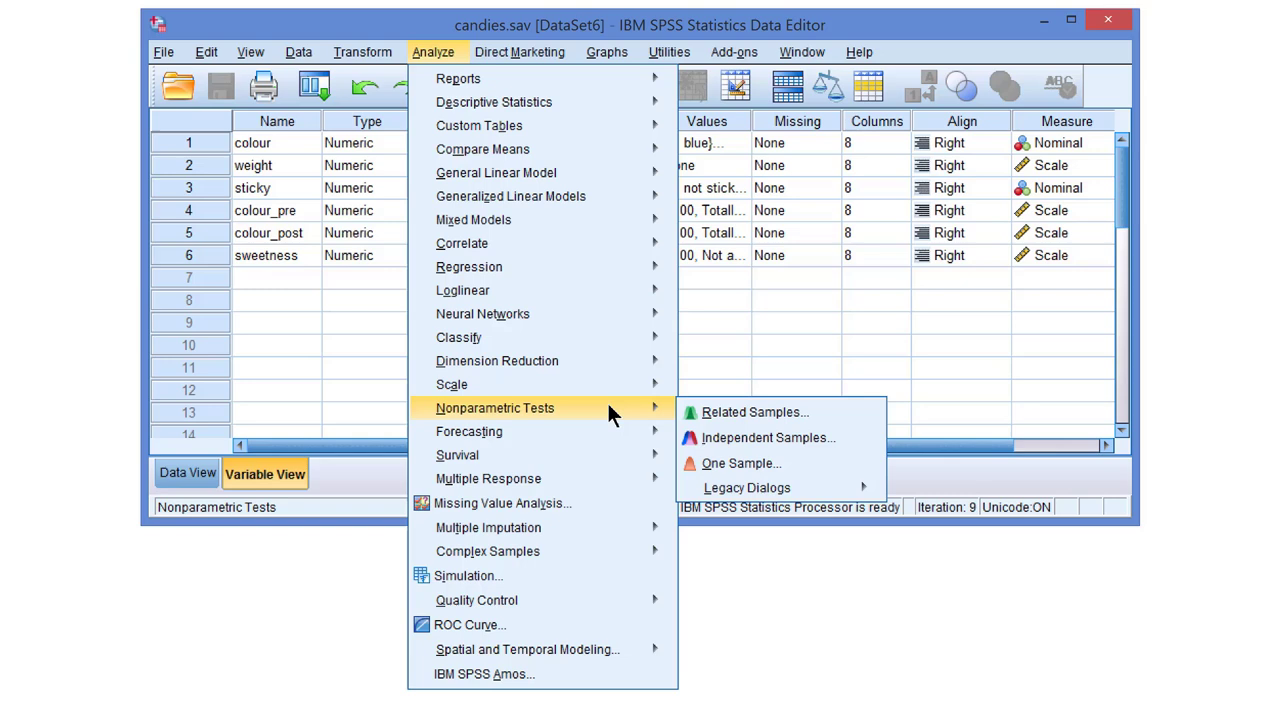
pyautogui.moveTo(793, 491)
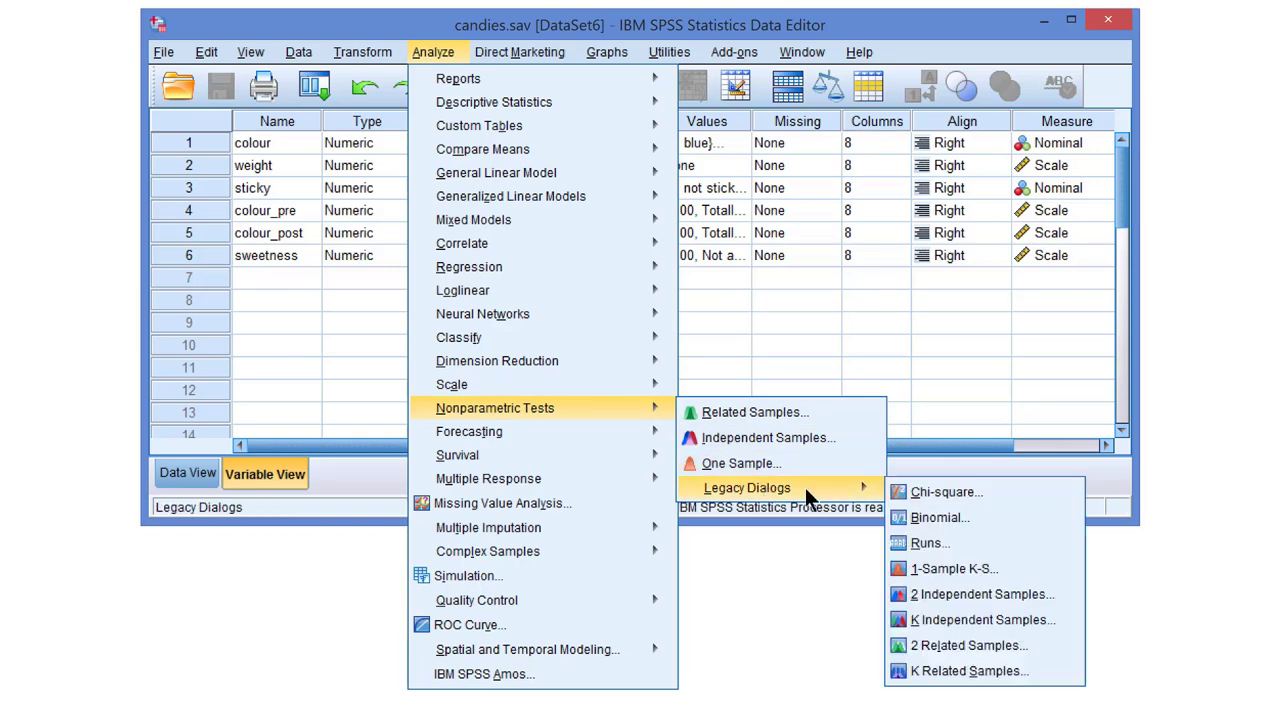
# Switch the Chi-square test to the Exact method, then cancel the test without running it.
pyautogui.click(958, 494)
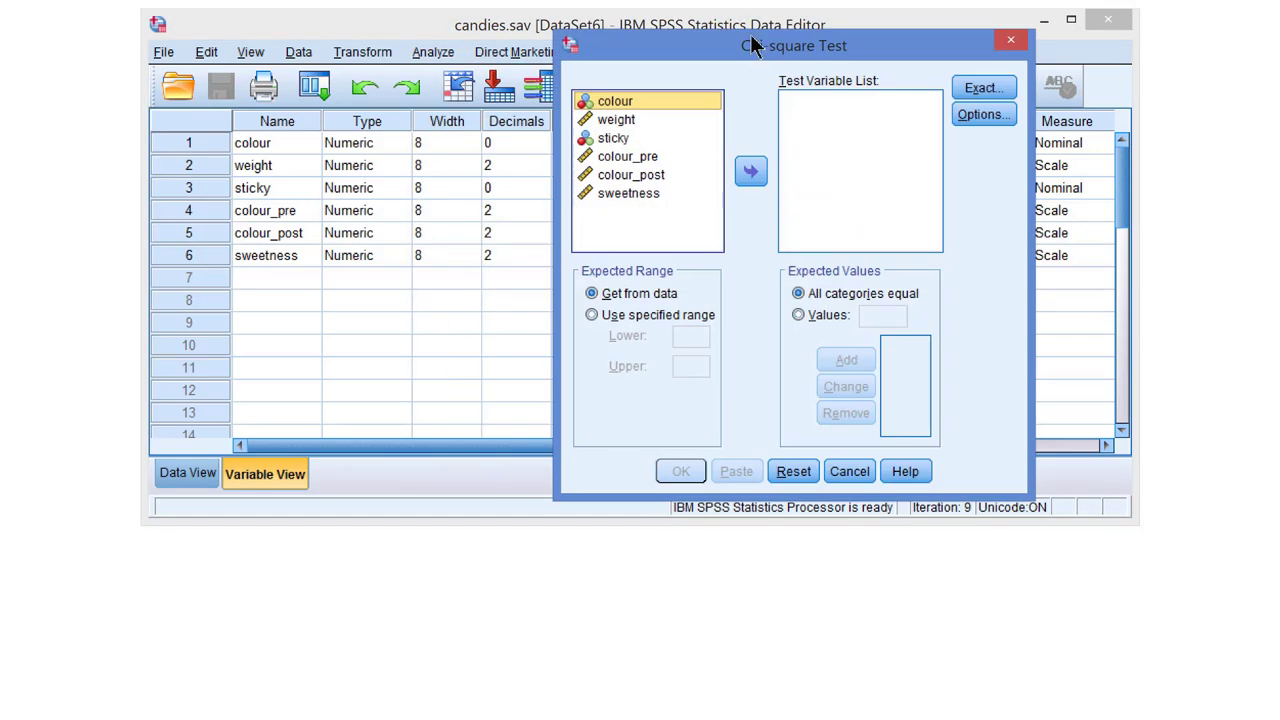
pyautogui.moveTo(745, 46); pyautogui.dragTo(602, 48)
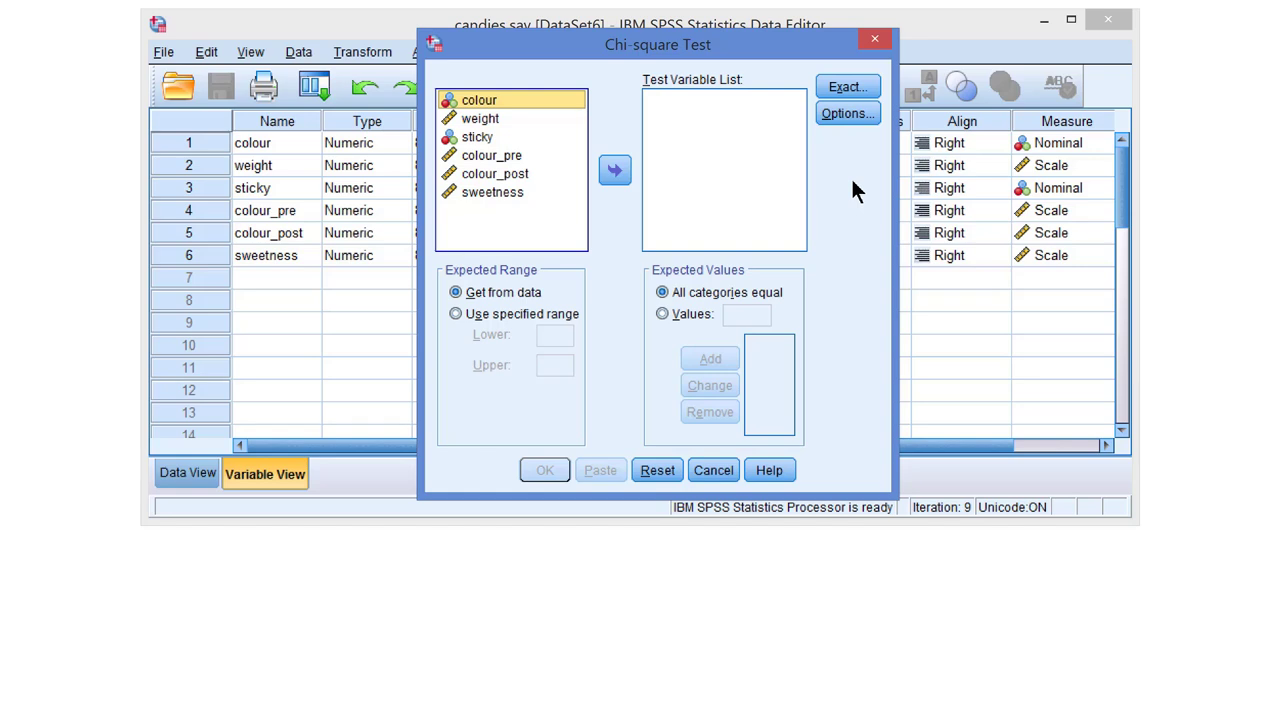
pyautogui.click(865, 86)
pyautogui.moveTo(783, 127); pyautogui.dragTo(712, 98)
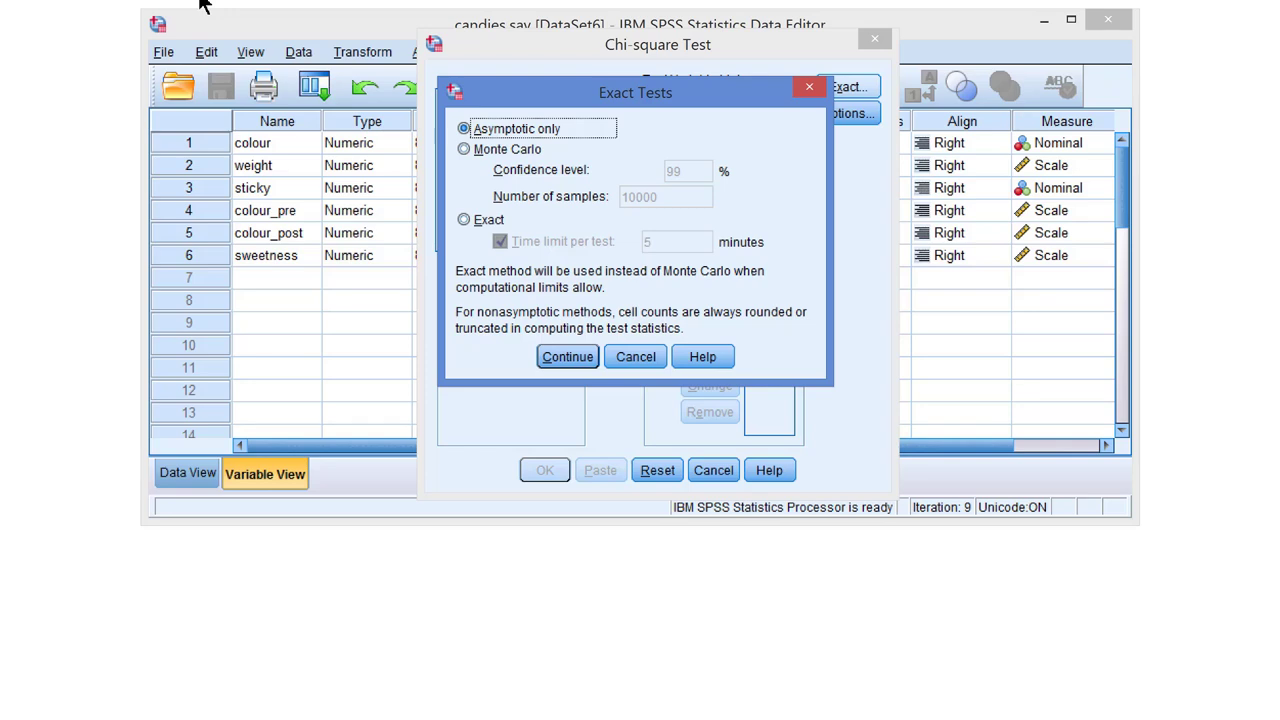
pyautogui.click(463, 220)
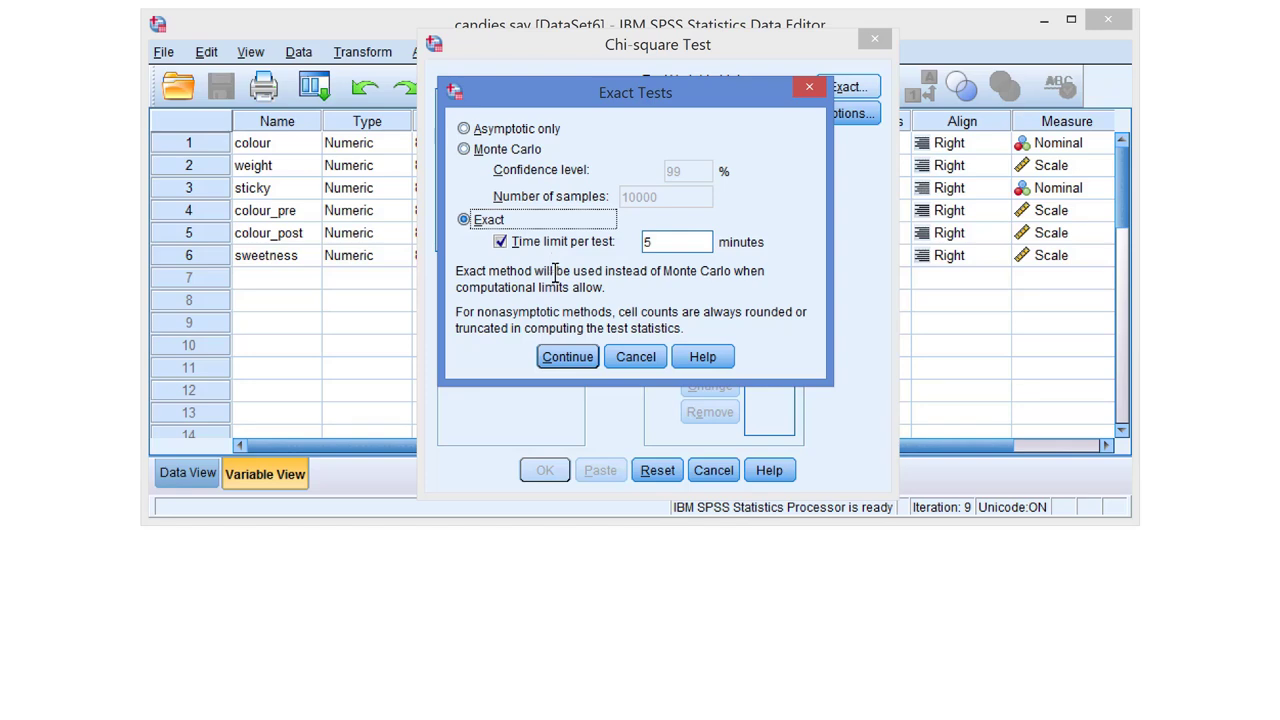
pyautogui.click(586, 358)
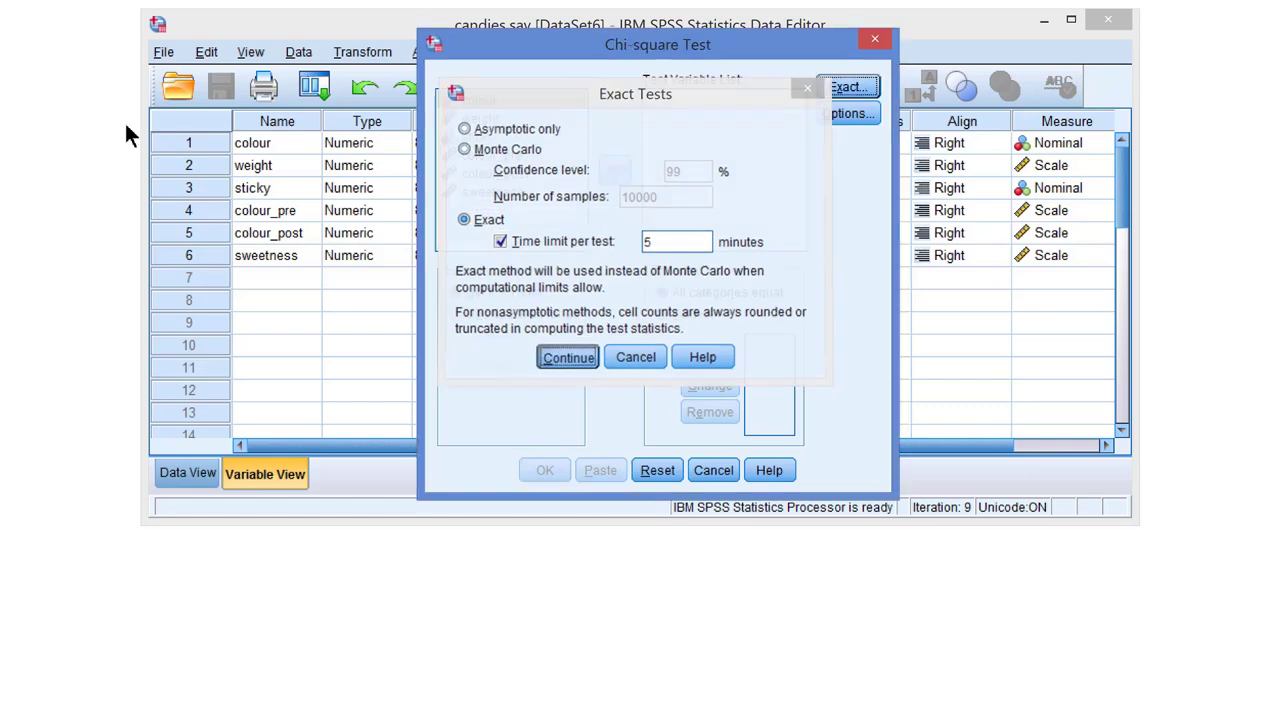
pyautogui.click(713, 470)
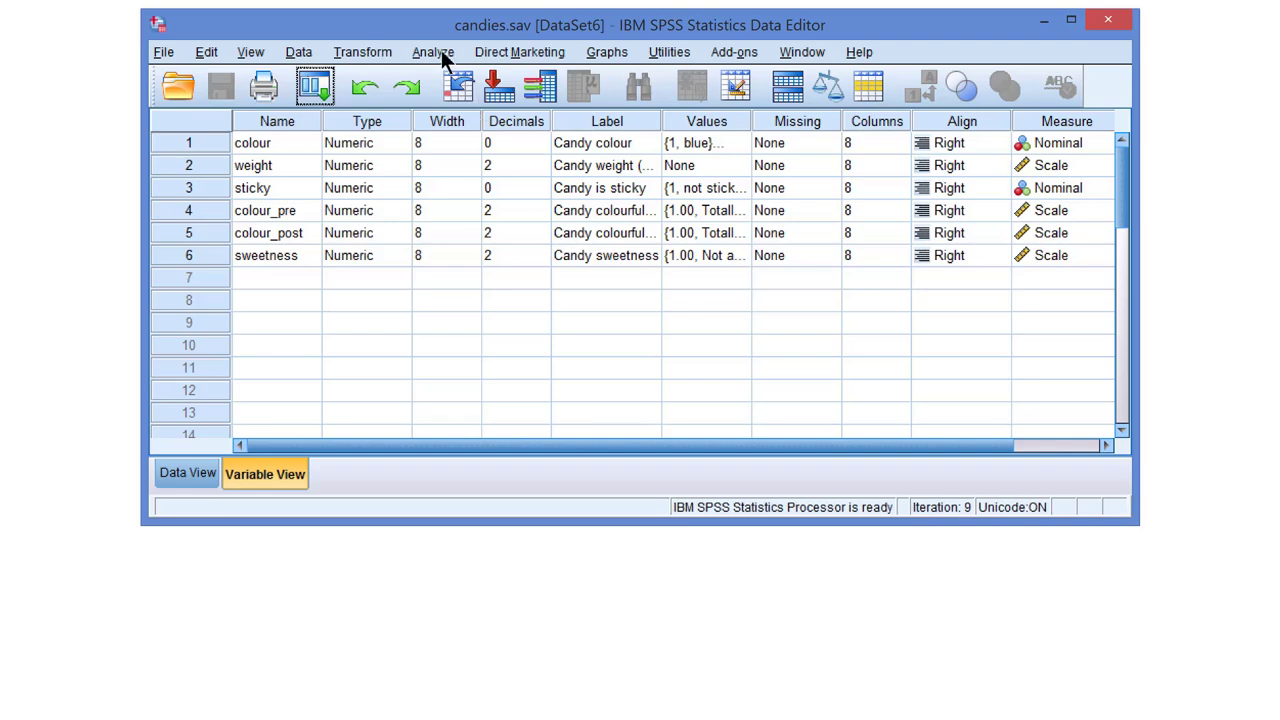
pyautogui.click(441, 51)
pyautogui.moveTo(632, 418)
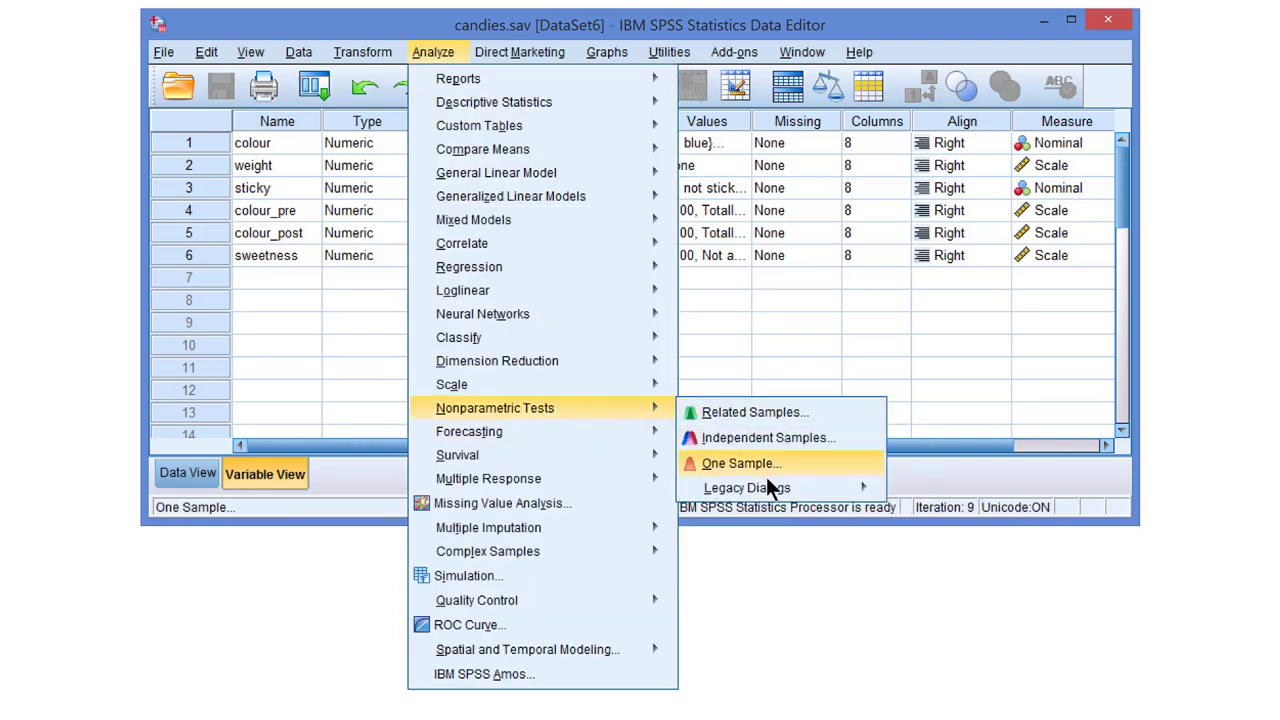
pyautogui.click(970, 518)
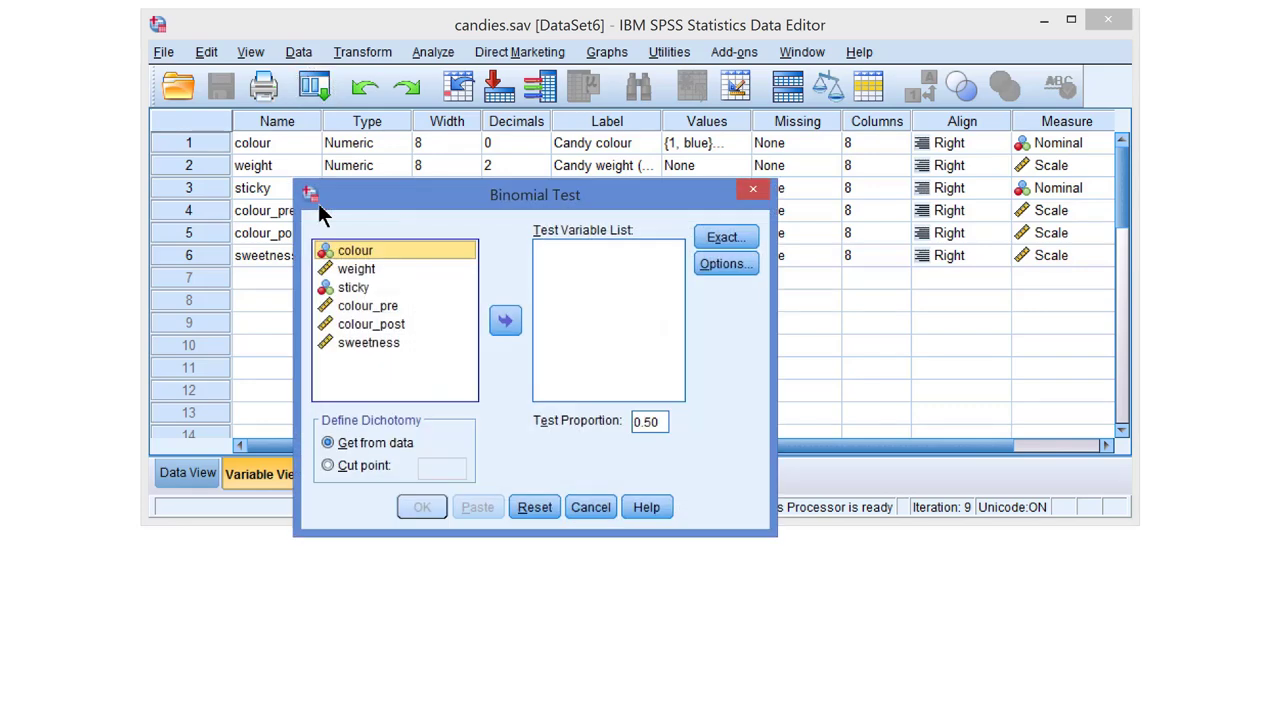
pyautogui.click(355, 288)
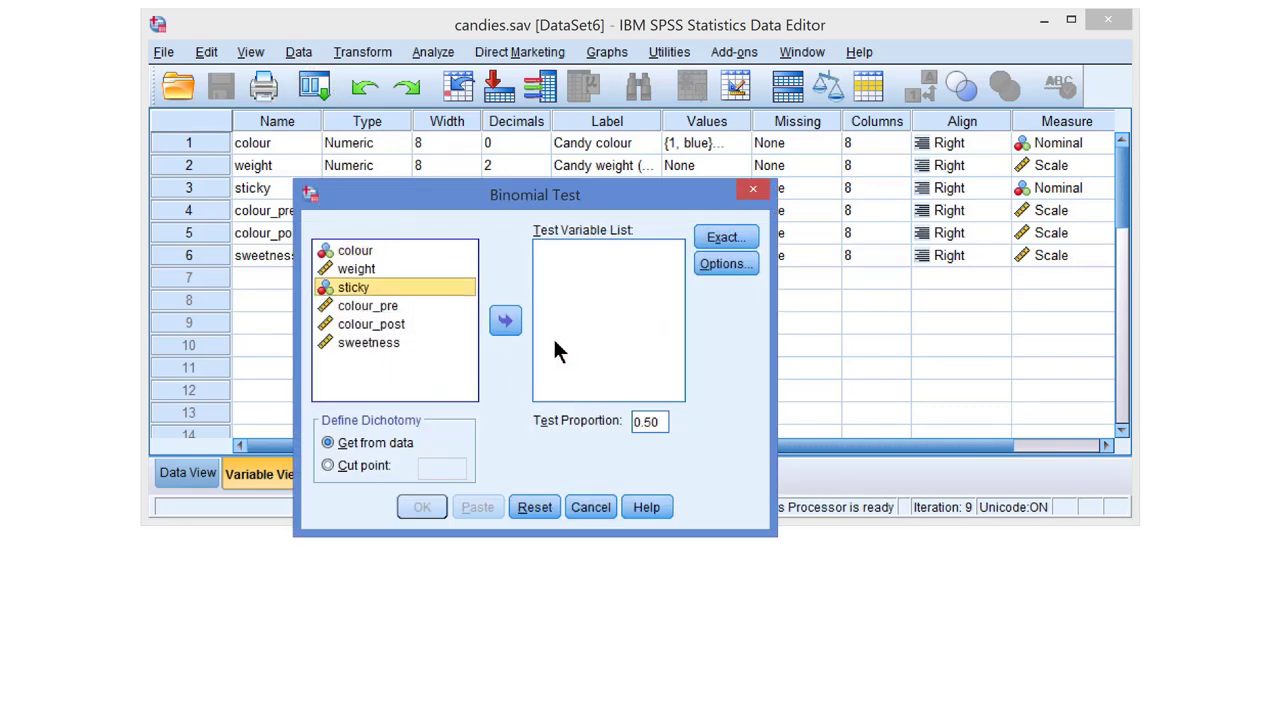
pyautogui.click(505, 320)
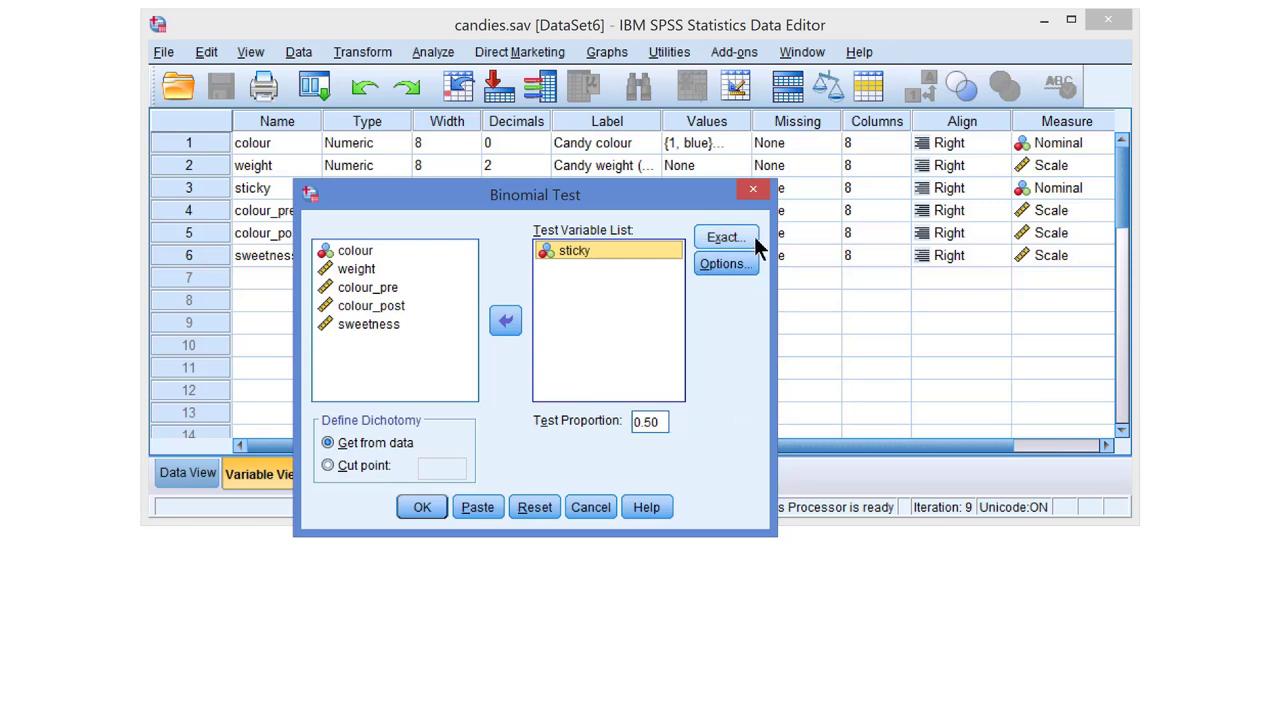
pyautogui.click(724, 238)
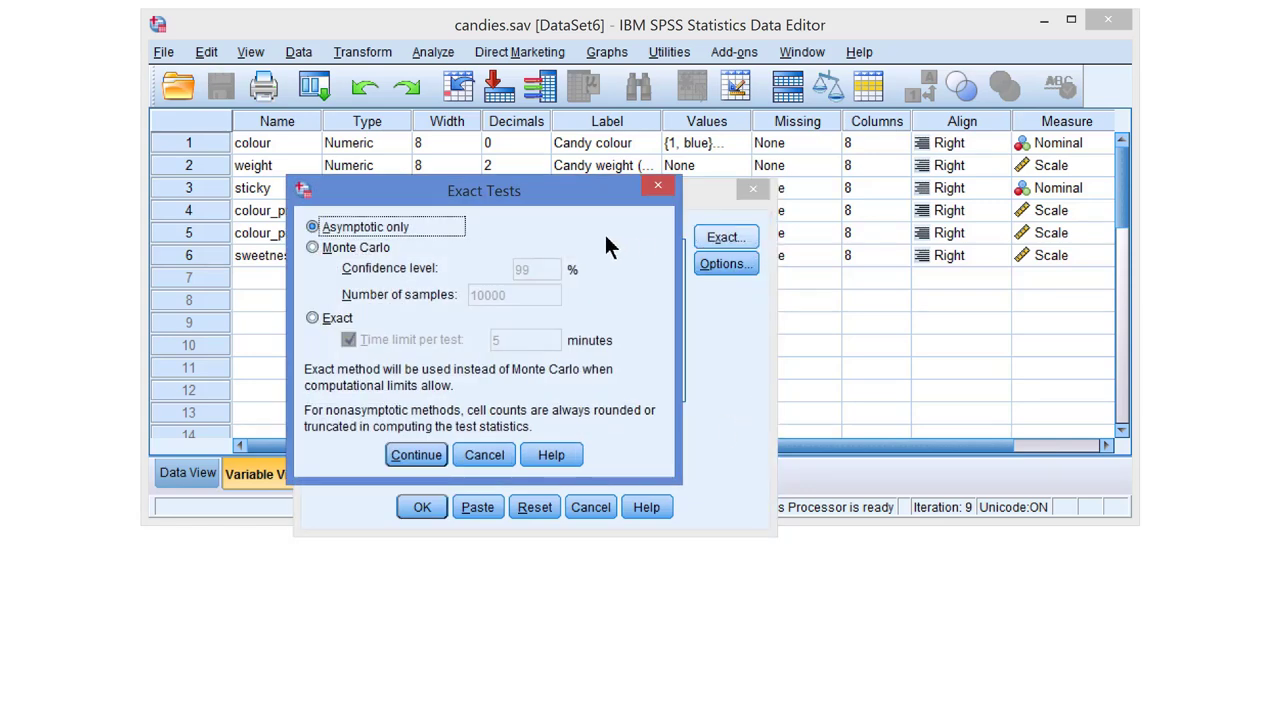
pyautogui.click(338, 320)
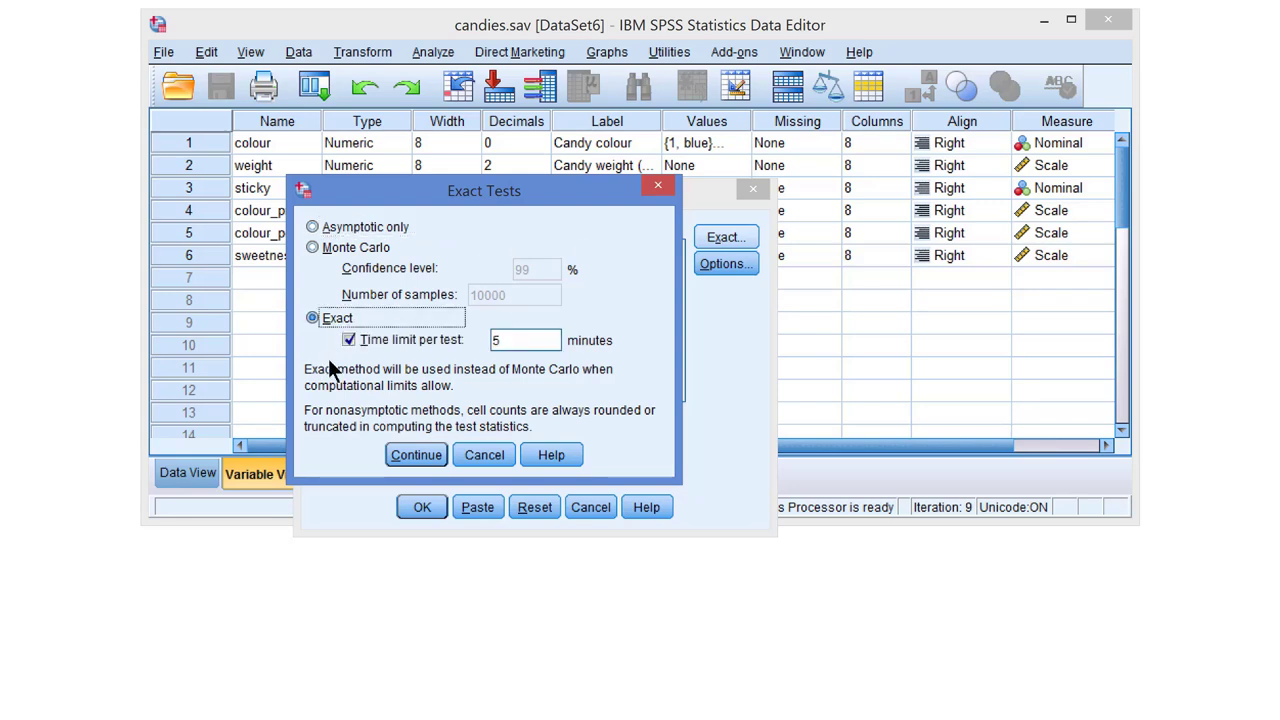
pyautogui.click(416, 455)
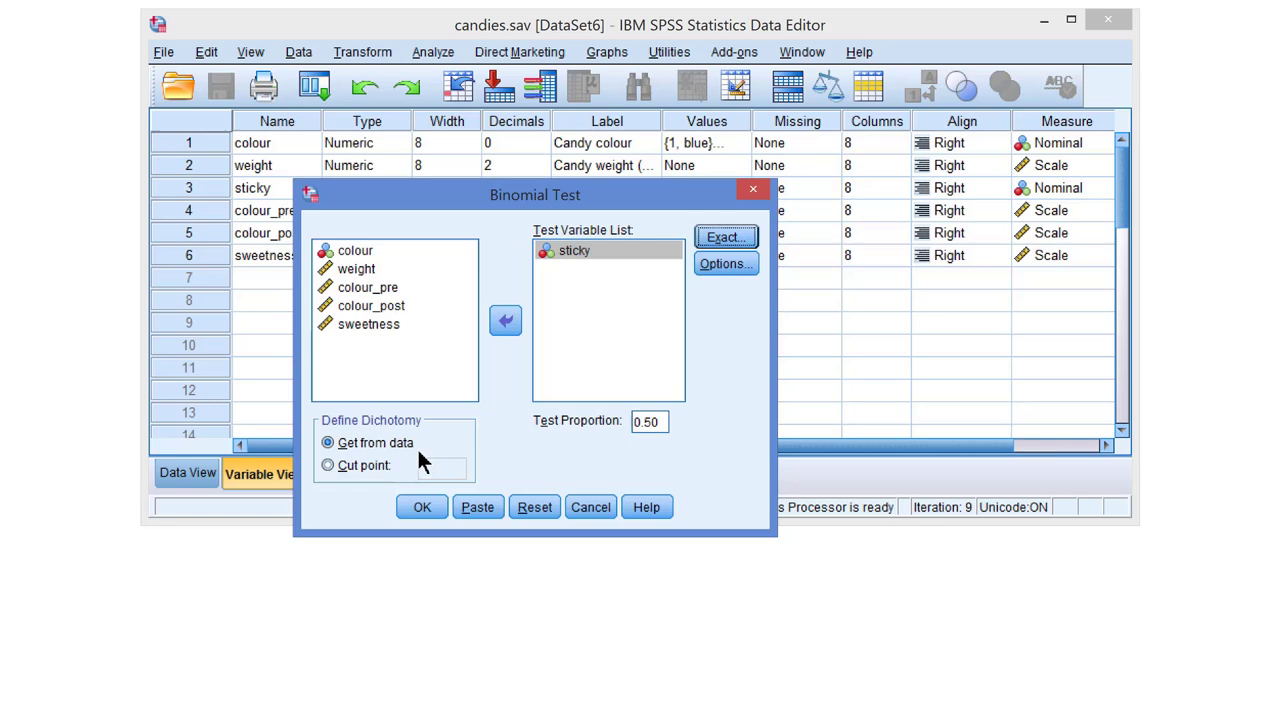
pyautogui.click(588, 508)
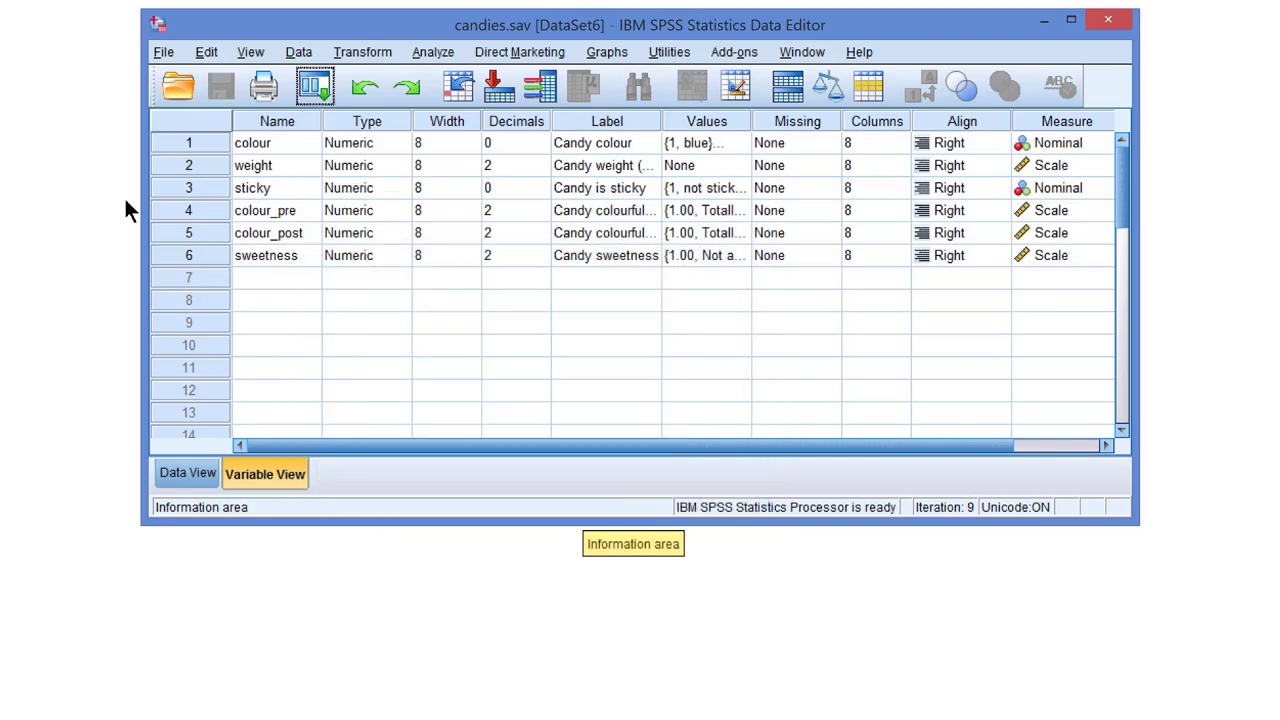
# Start a Crosstabs table with colour in Row(s) and sticky in Column(s).
pyautogui.click(433, 52)
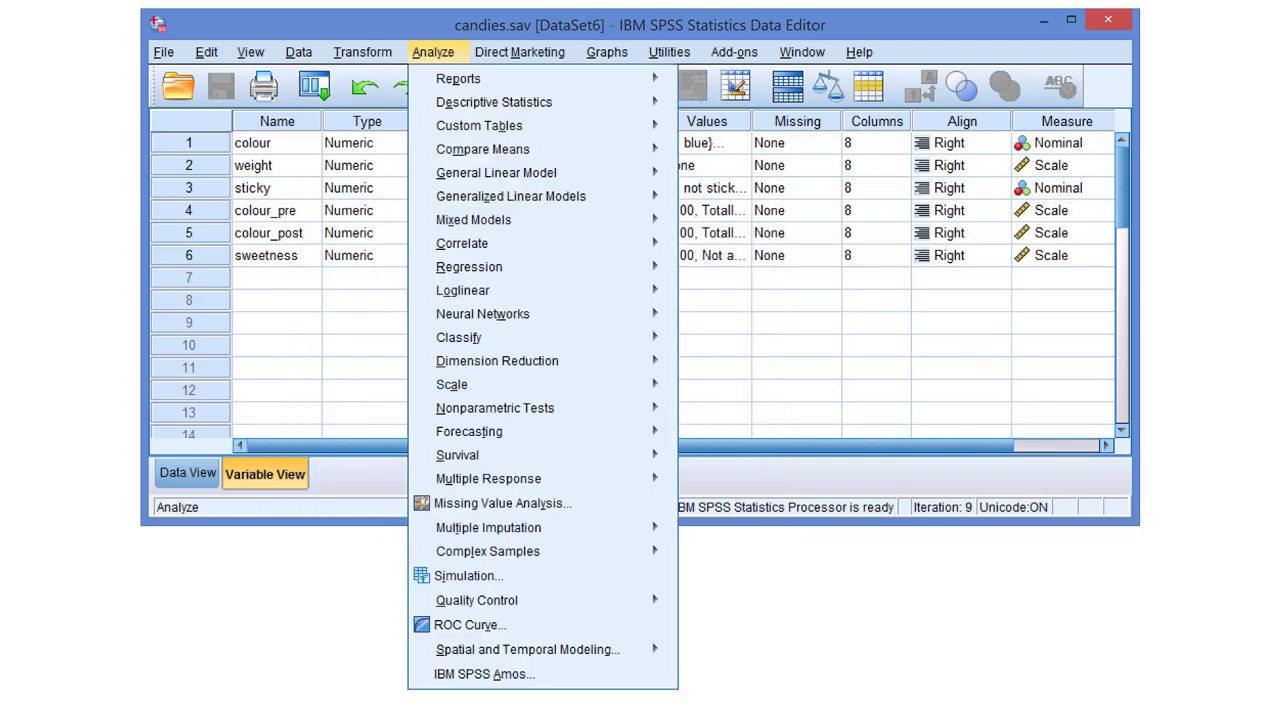
pyautogui.moveTo(446, 98)
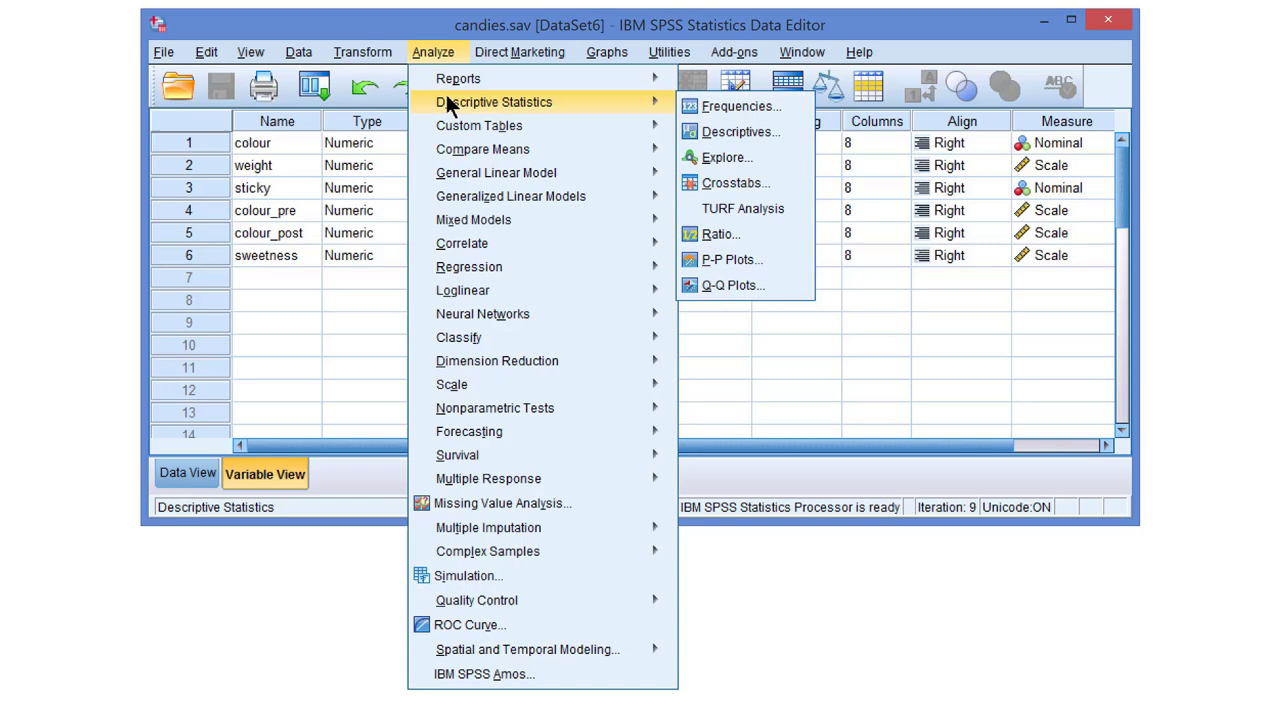
pyautogui.click(744, 183)
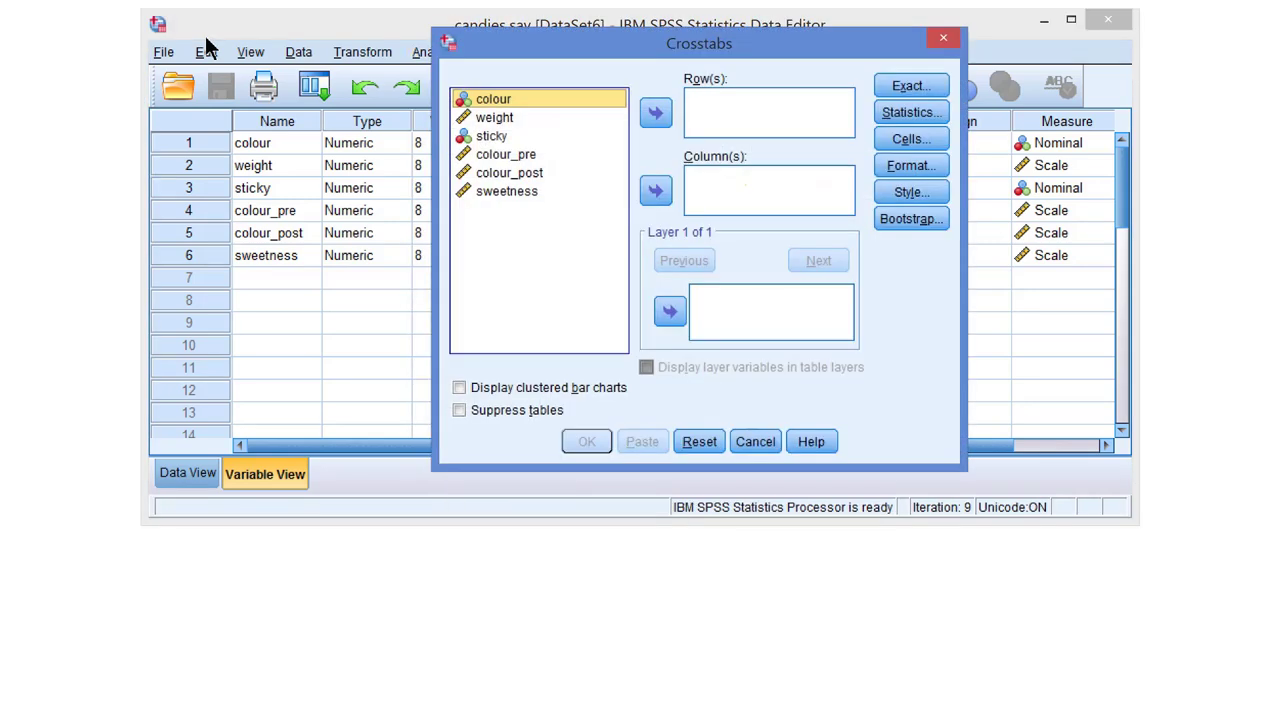
pyautogui.moveTo(645, 52); pyautogui.dragTo(607, 55)
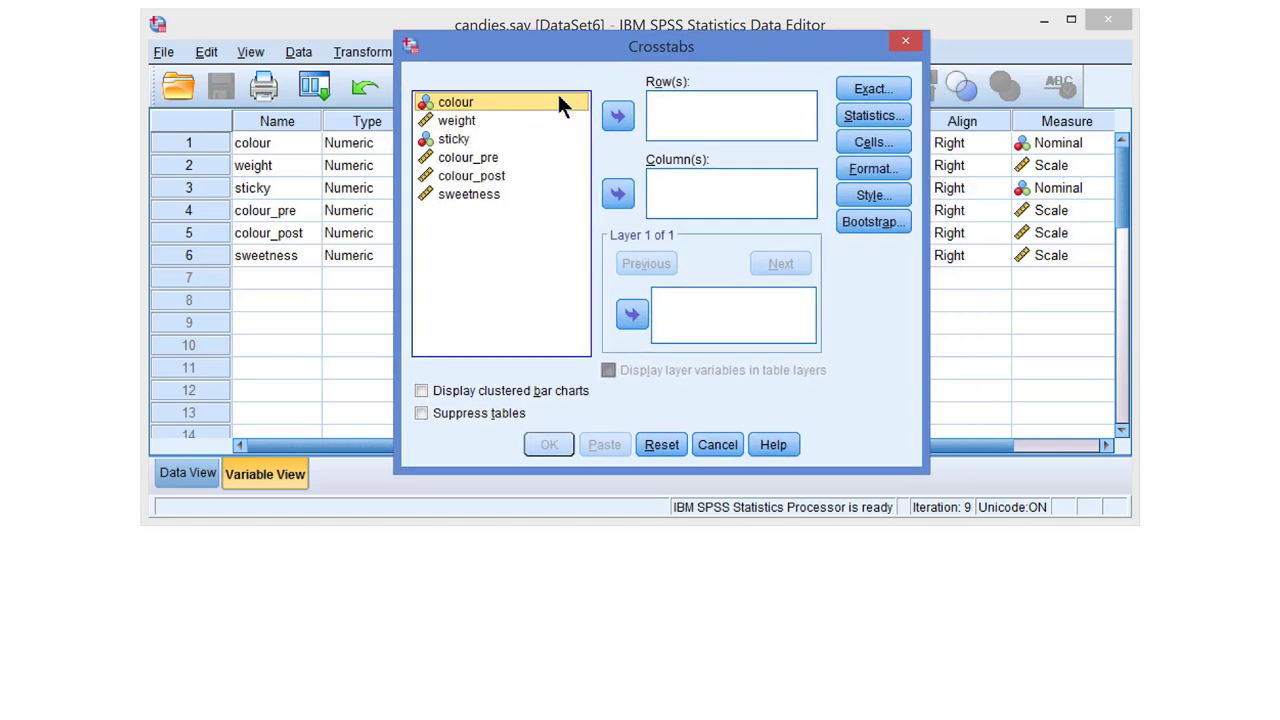
pyautogui.click(615, 119)
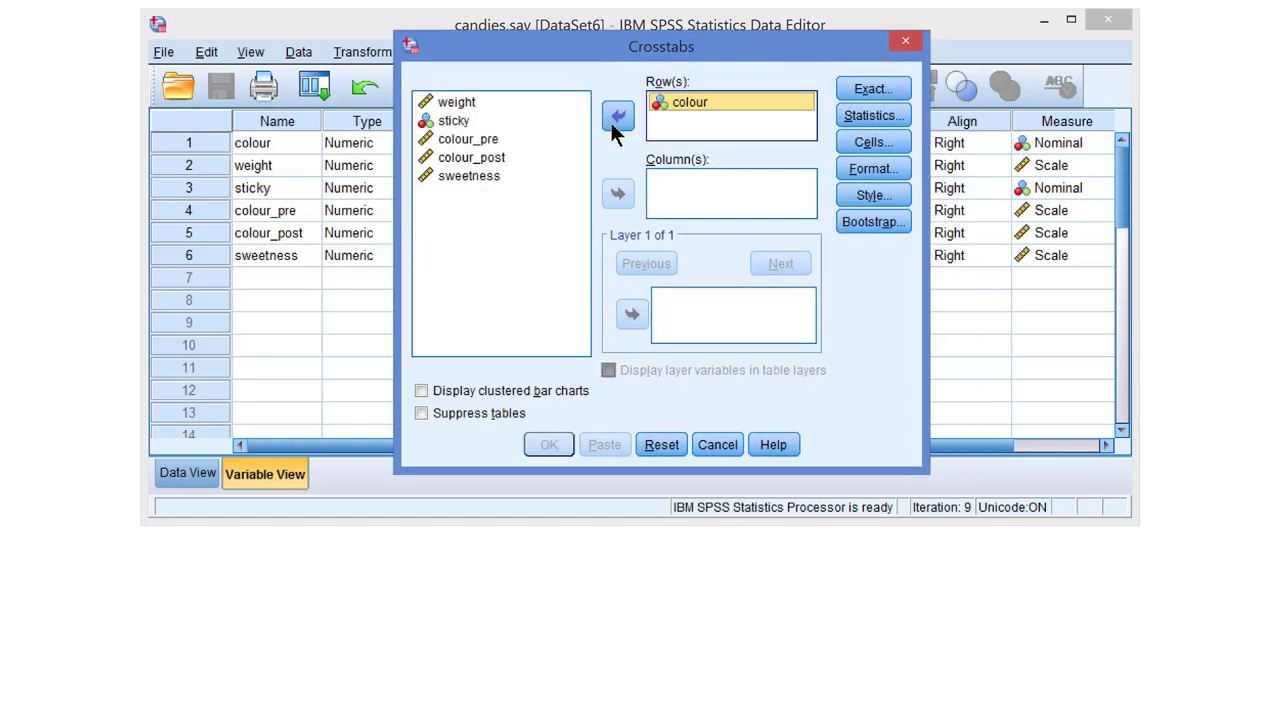
pyautogui.click(452, 121)
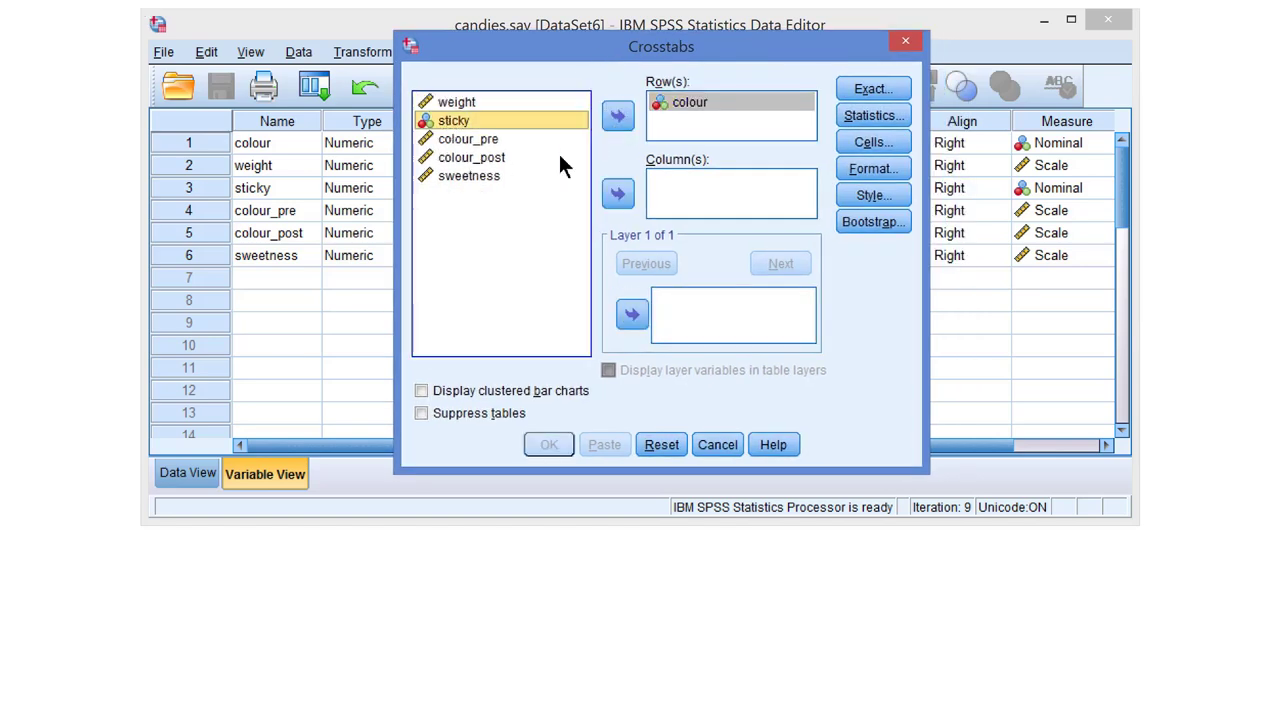
pyautogui.click(617, 193)
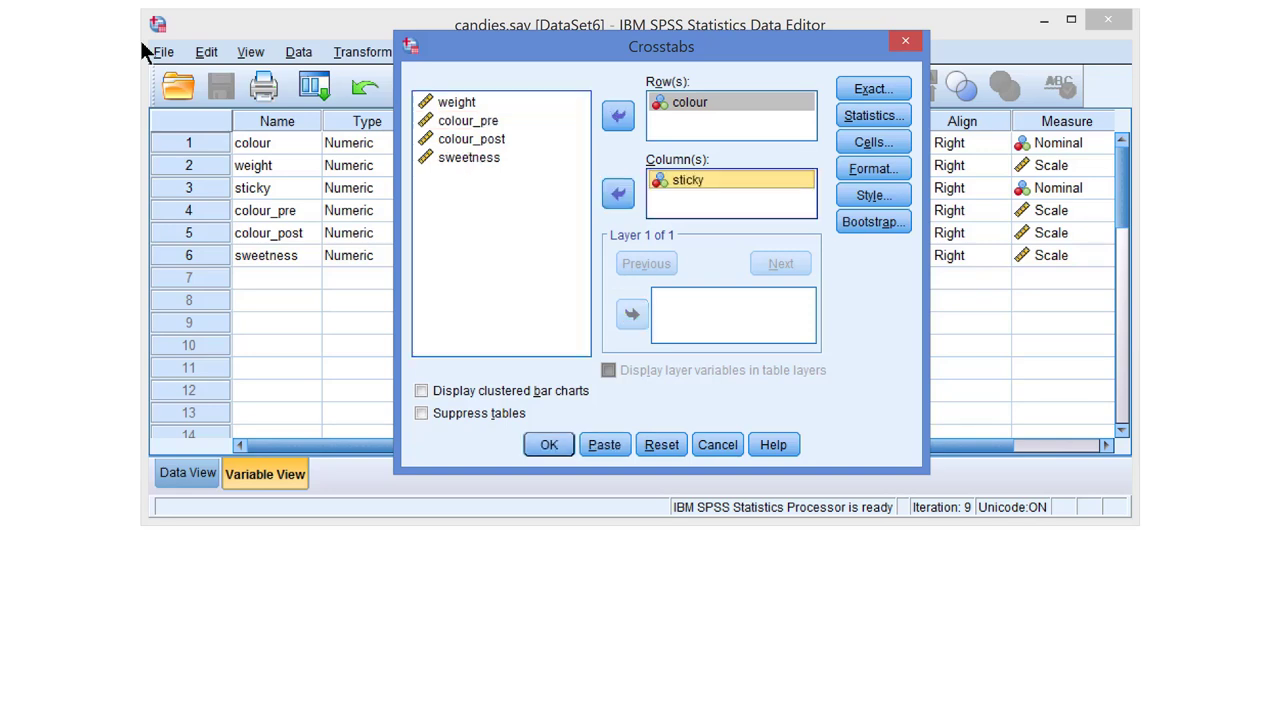
# Set the crosstab's exact tests option to the Exact method.
pyautogui.click(893, 88)
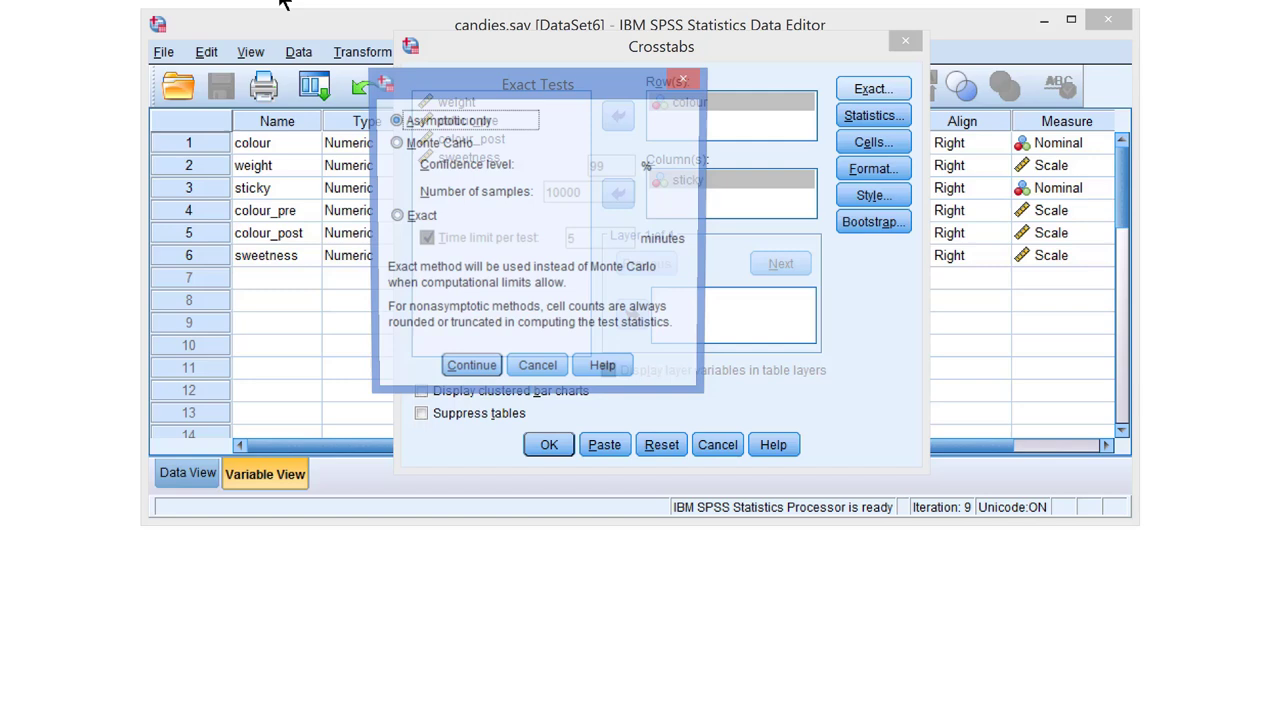
pyautogui.click(419, 217)
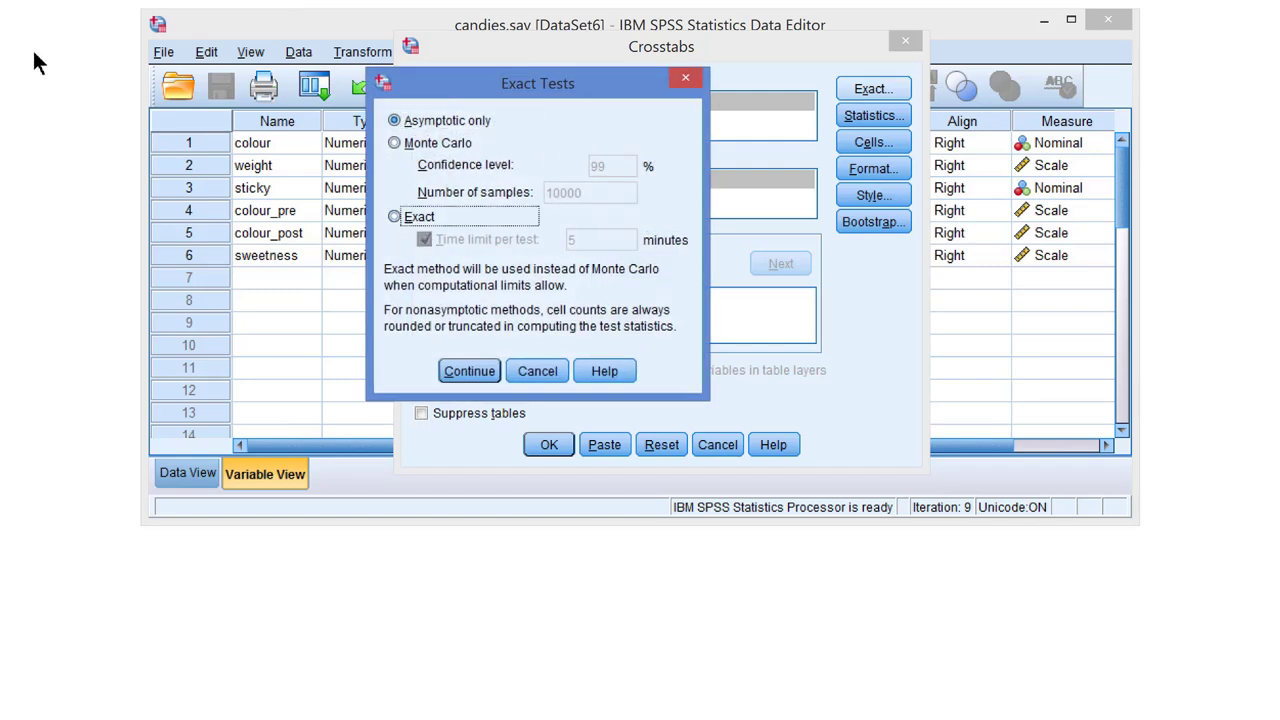
pyautogui.click(469, 374)
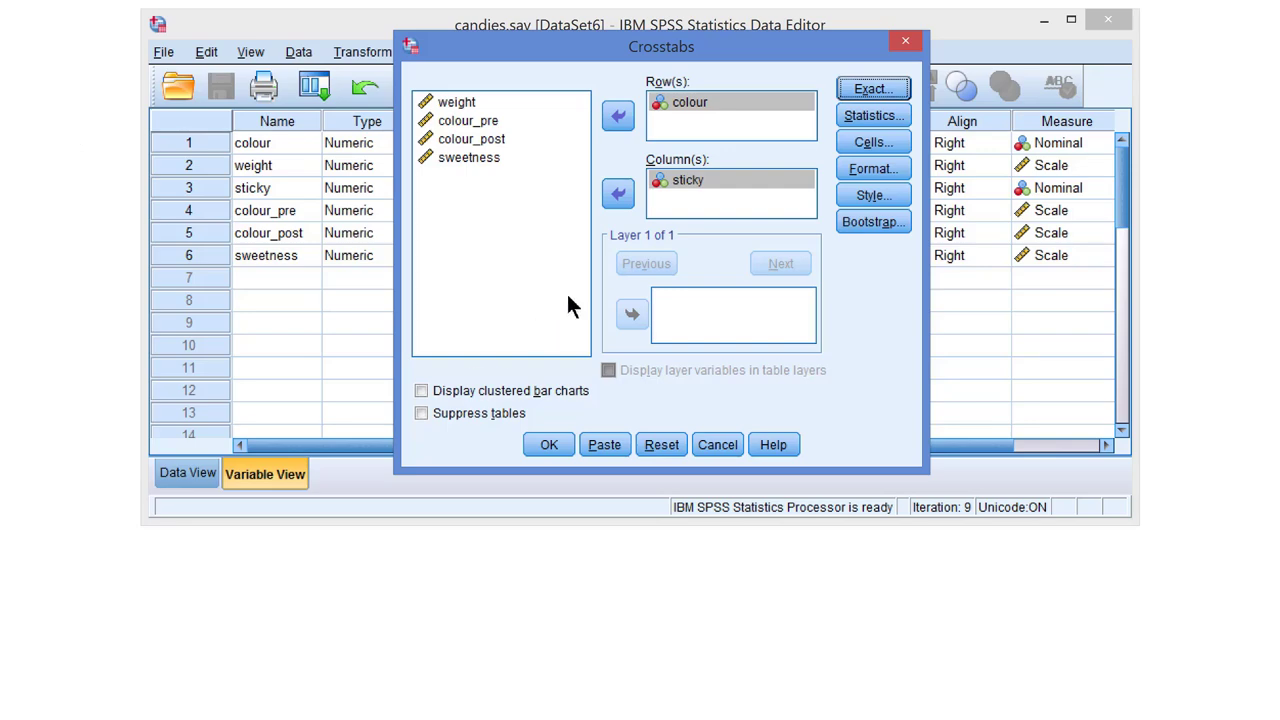
# Tick Chi-square and Phi and Cramer's V in the Crosstabs Statistics options.
pyautogui.click(850, 116)
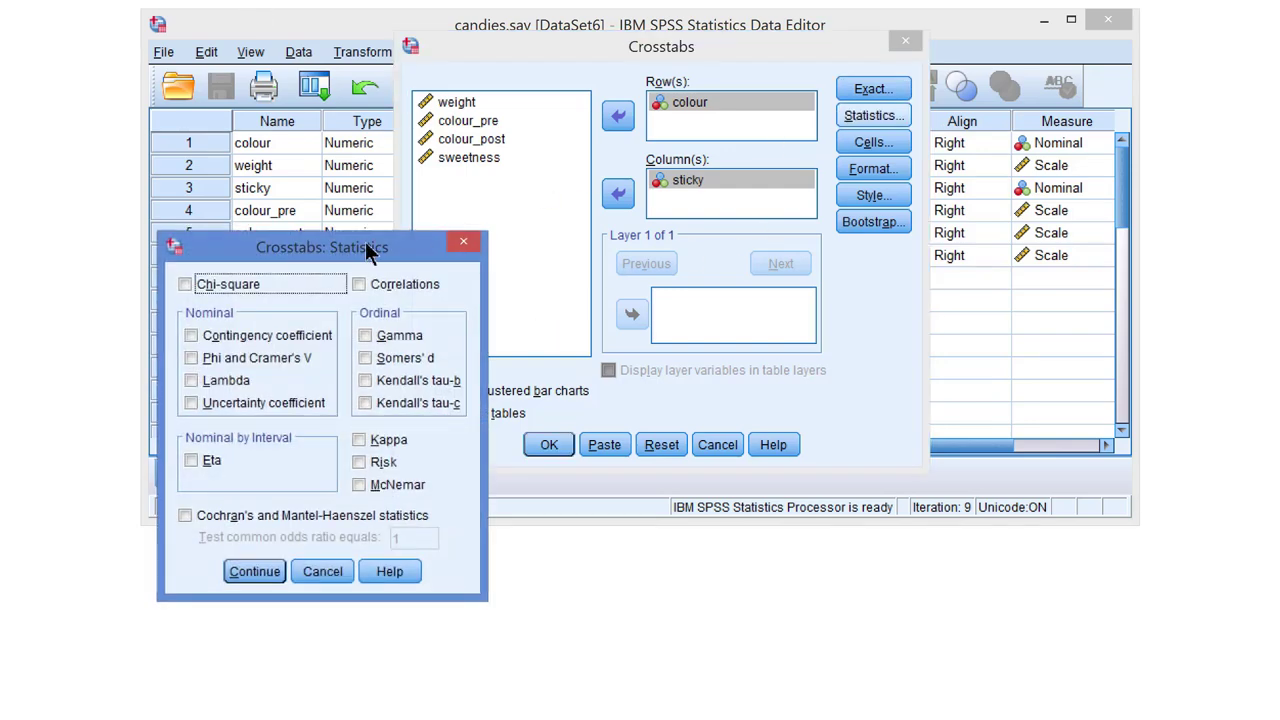
pyautogui.moveTo(256, 252); pyautogui.dragTo(317, 106)
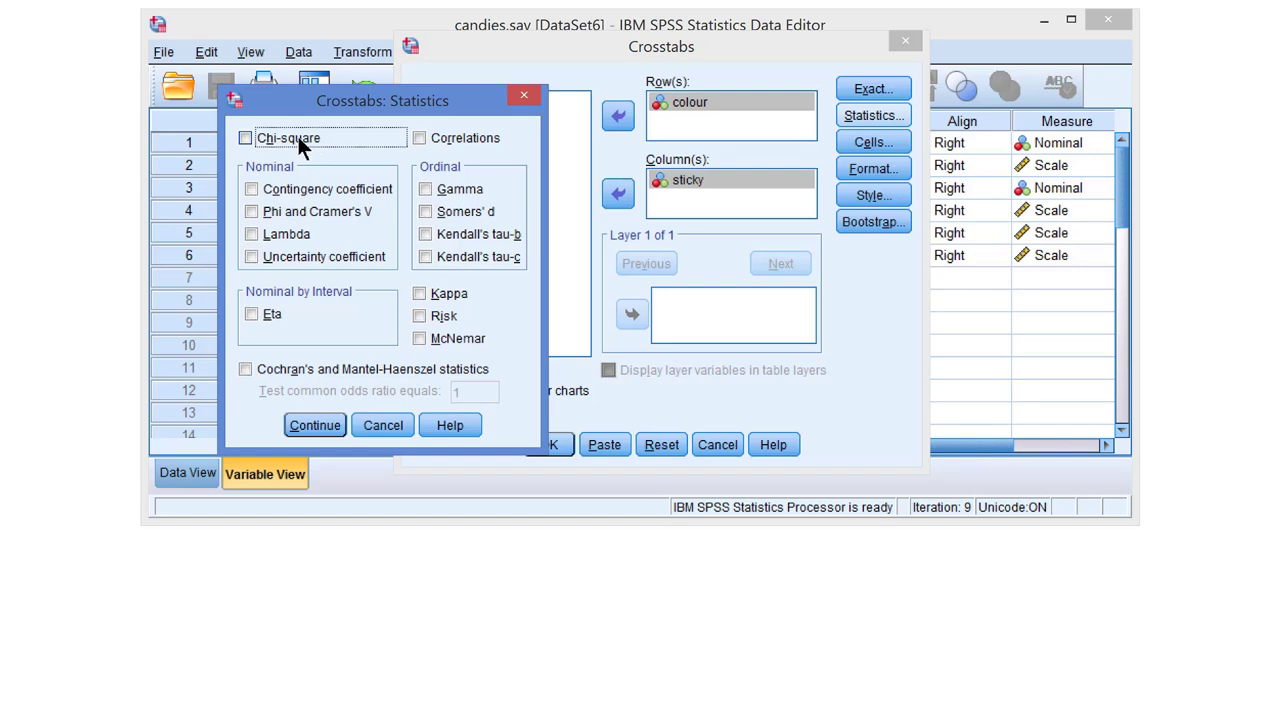
pyautogui.click(300, 140)
pyautogui.click(350, 212)
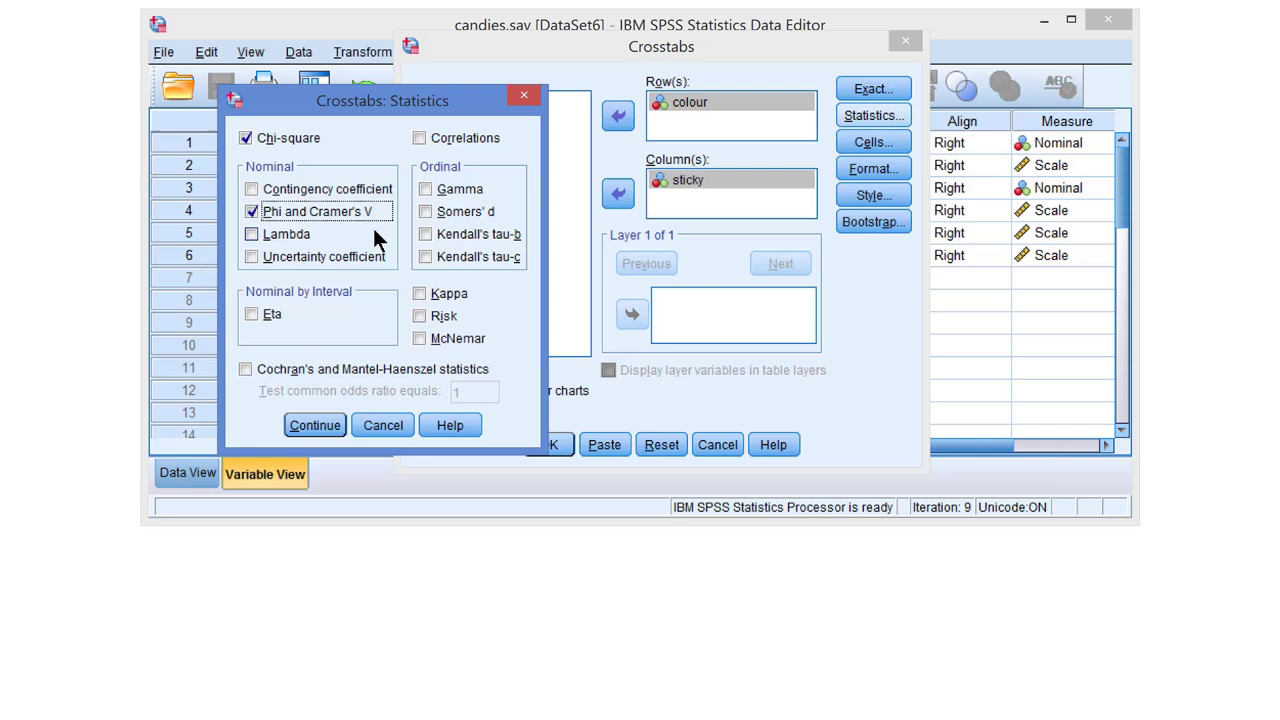
pyautogui.click(333, 428)
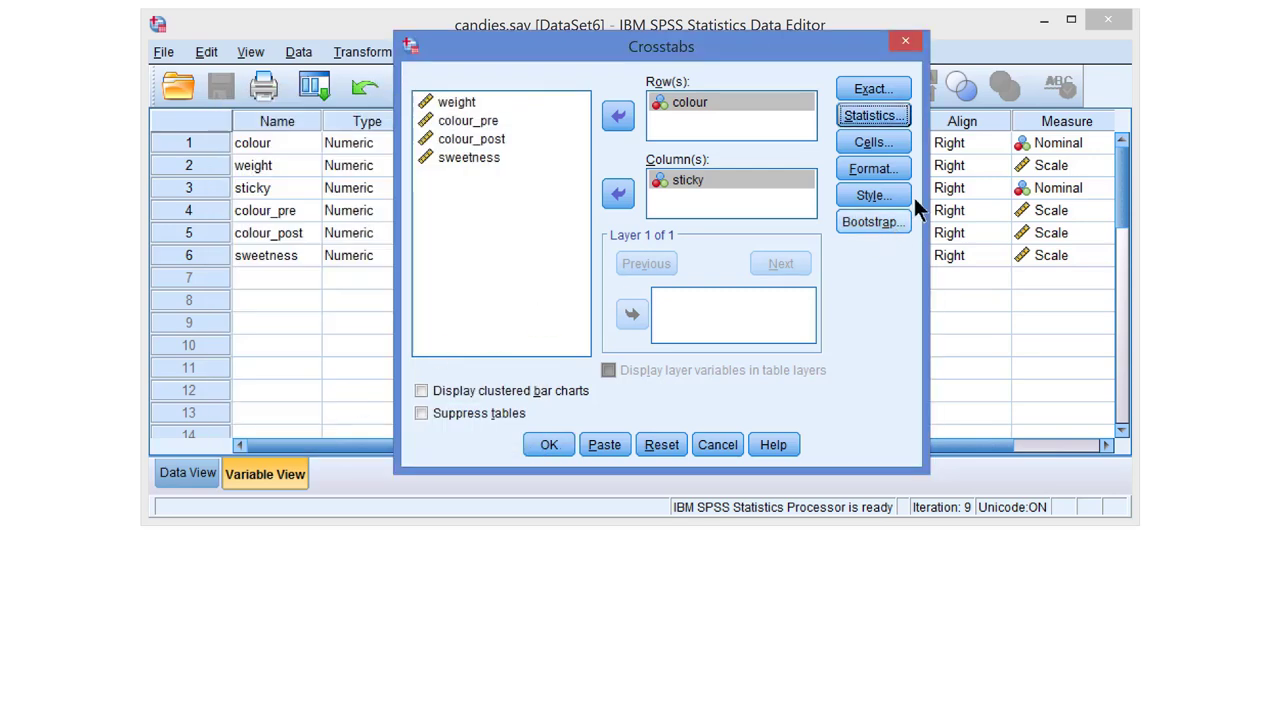
# Add Column percentages to the cells and paste the CROSSTABS command with CHISQ PHI and EXACT TIMER(5).
pyautogui.click(900, 140)
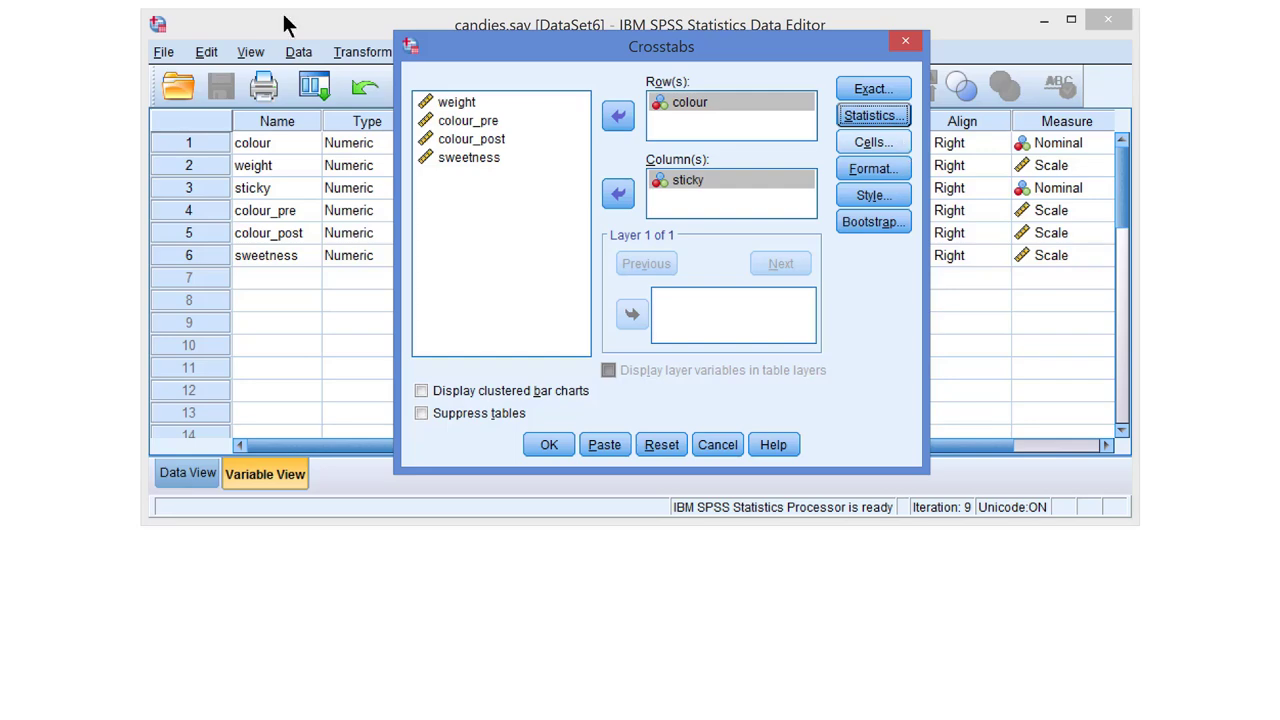
pyautogui.moveTo(420, 227); pyautogui.dragTo(485, 120)
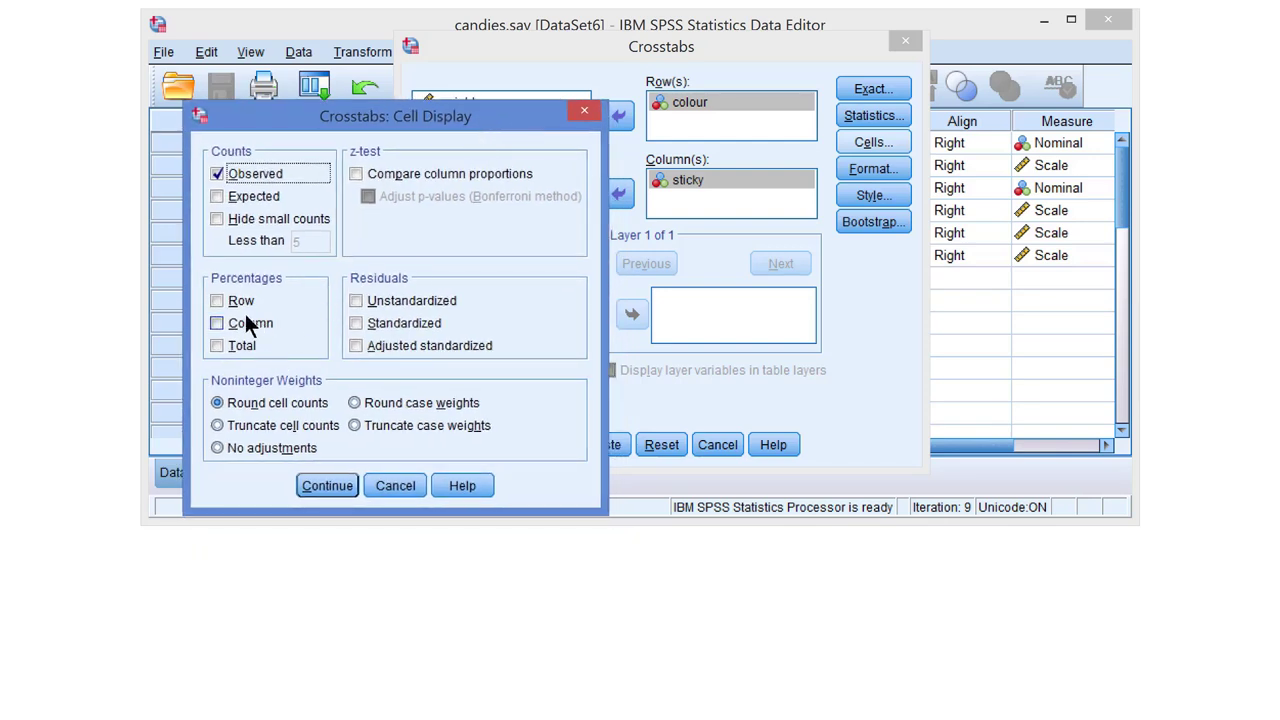
pyautogui.click(218, 323)
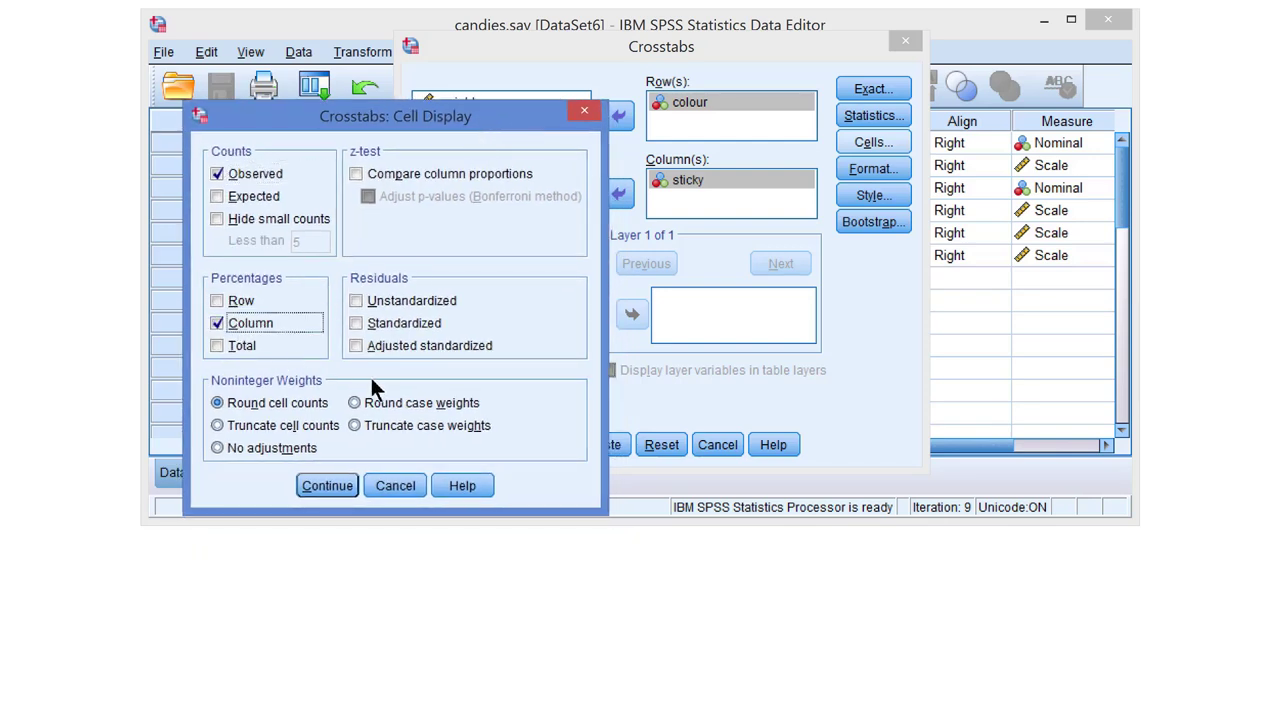
pyautogui.click(328, 486)
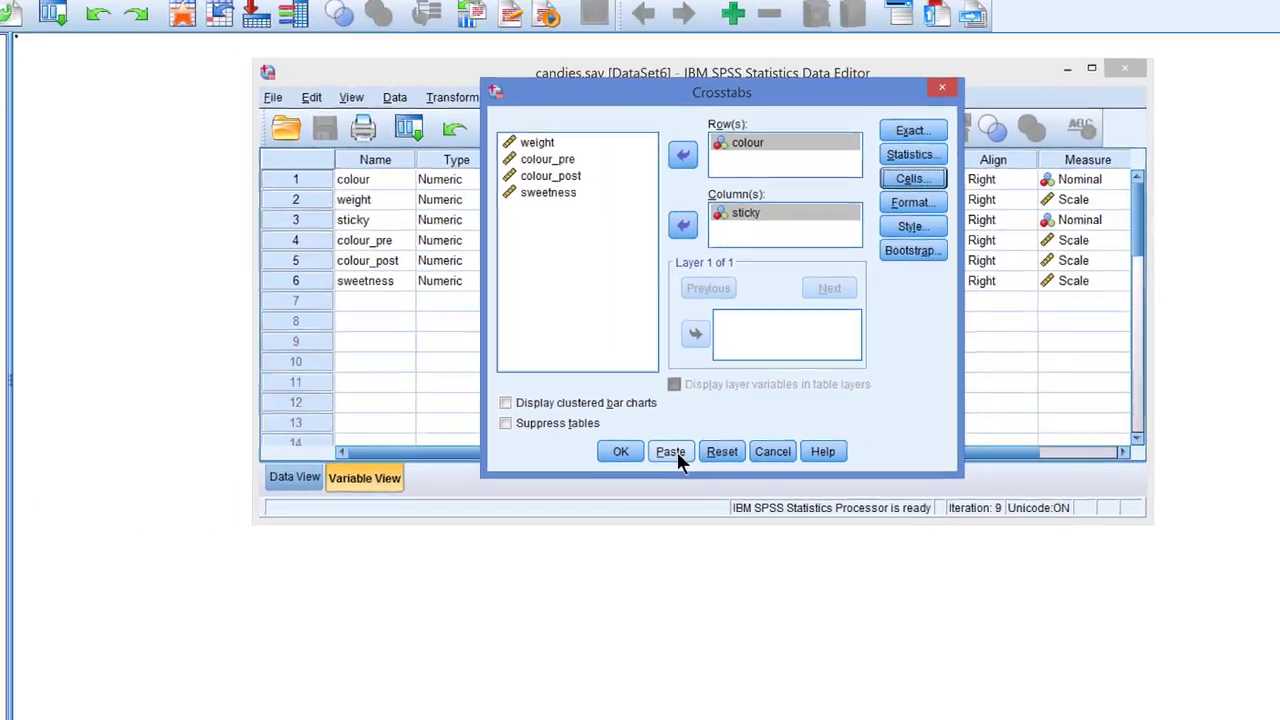
pyautogui.click(608, 445)
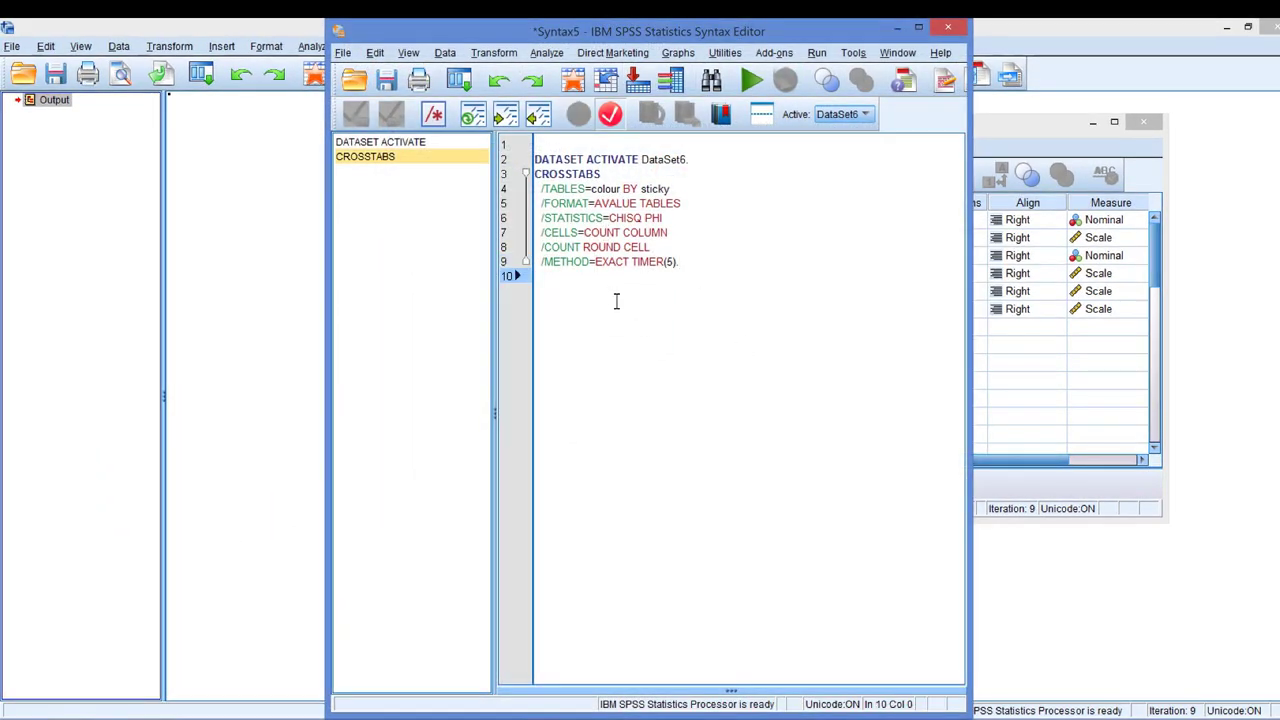
pyautogui.moveTo(590, 262); pyautogui.dragTo(629, 263)
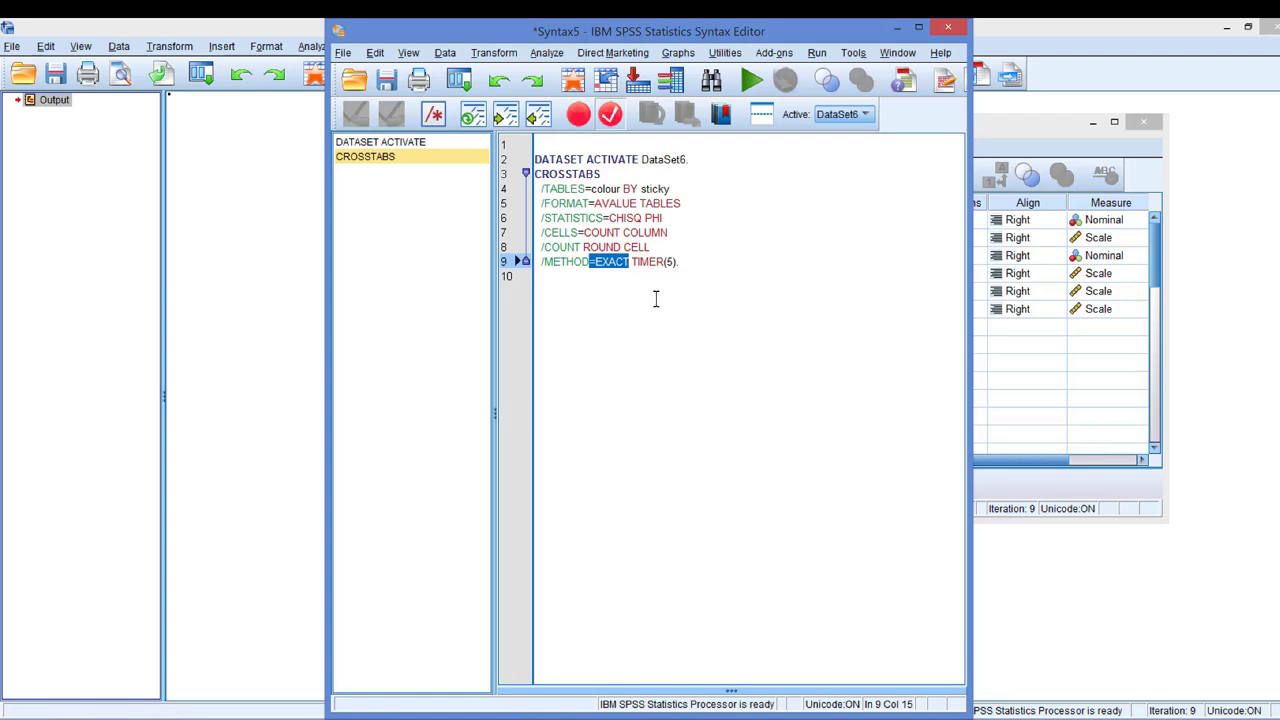
pyautogui.moveTo(680, 263); pyautogui.dragTo(532, 172)
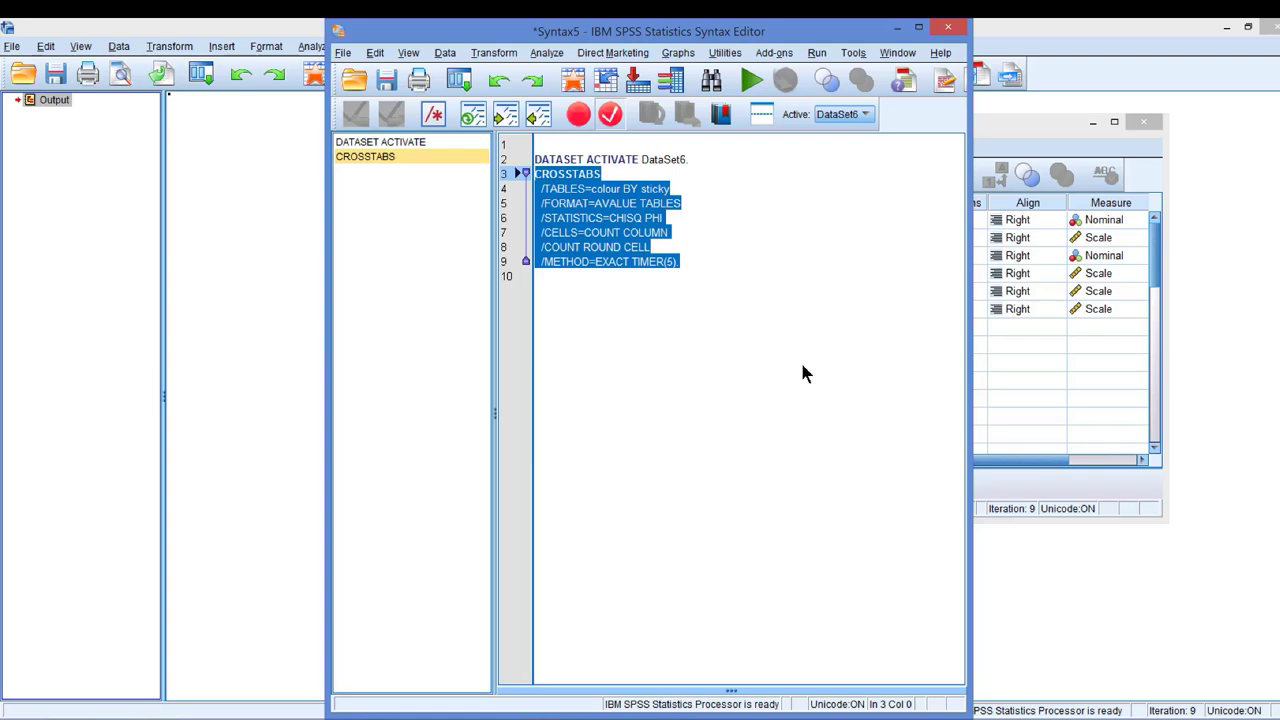